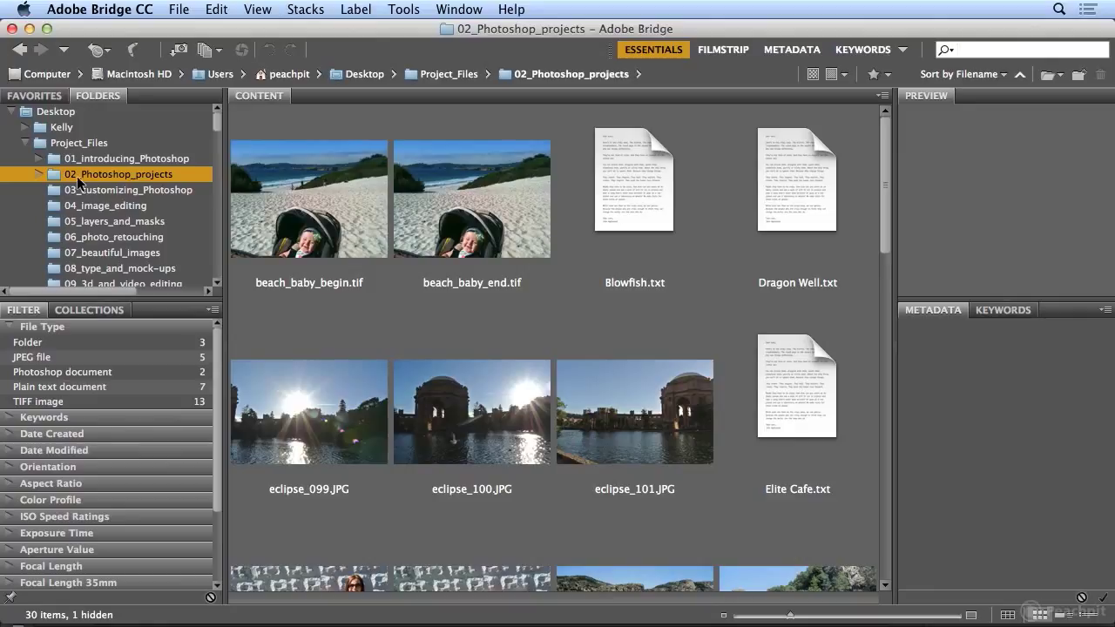
- Show the Monterey_Aquarium folder inside 02_Photoshop_projects and select all images from monterey_aquarium_01.JPG through monterey_aquarium_06.JPG
{"action": "left_click", "coordinate": [42, 176]}
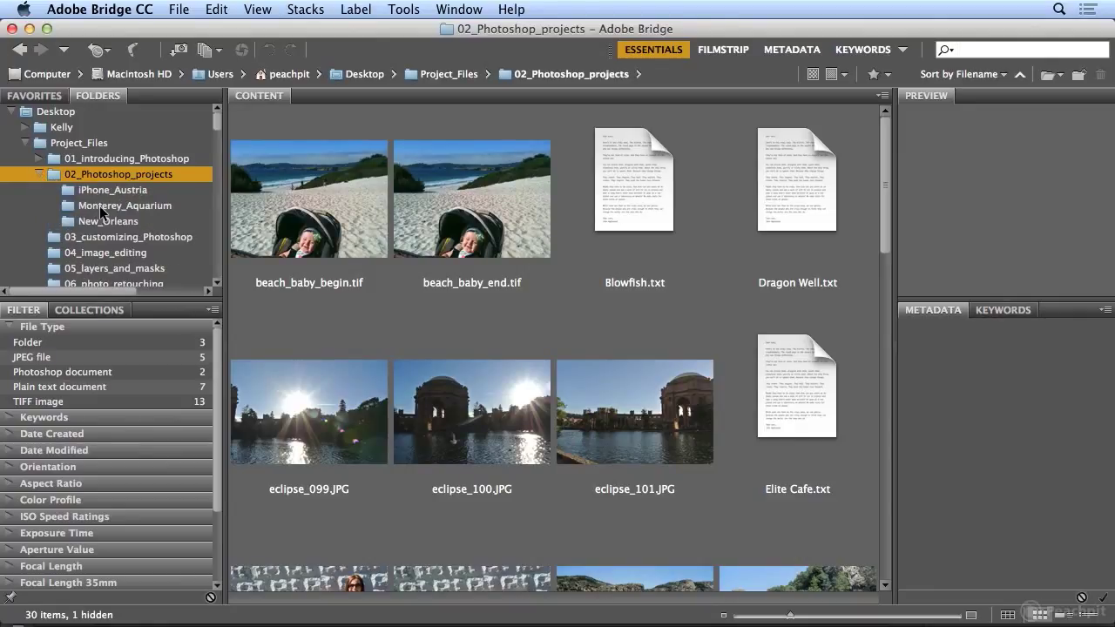
{"action": "left_click", "coordinate": [99, 206]}
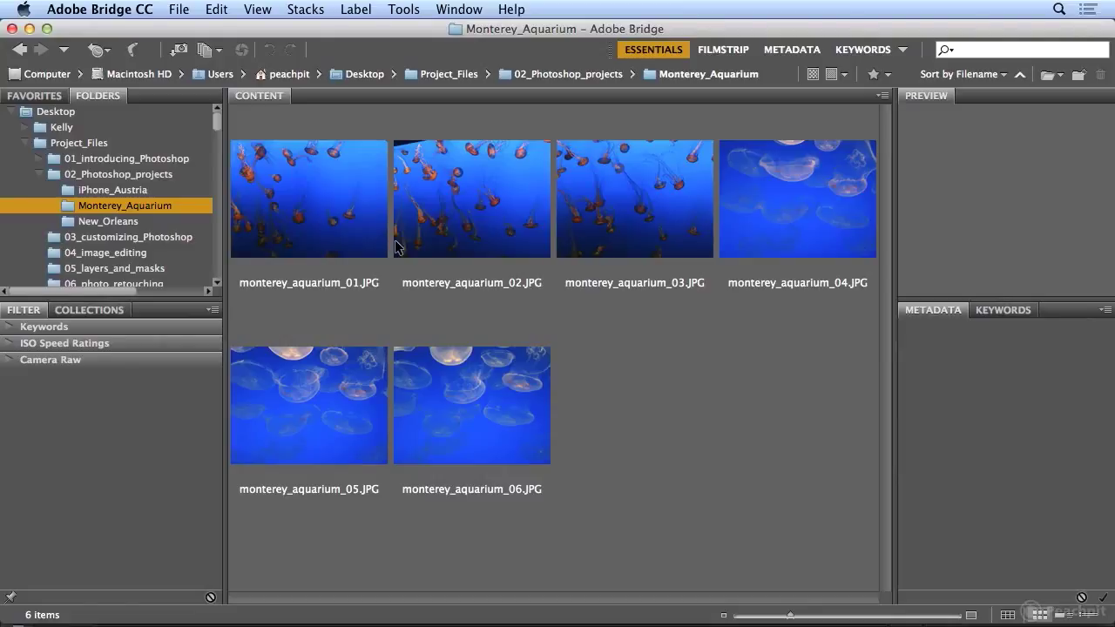
{"action": "left_click", "coordinate": [347, 216]}
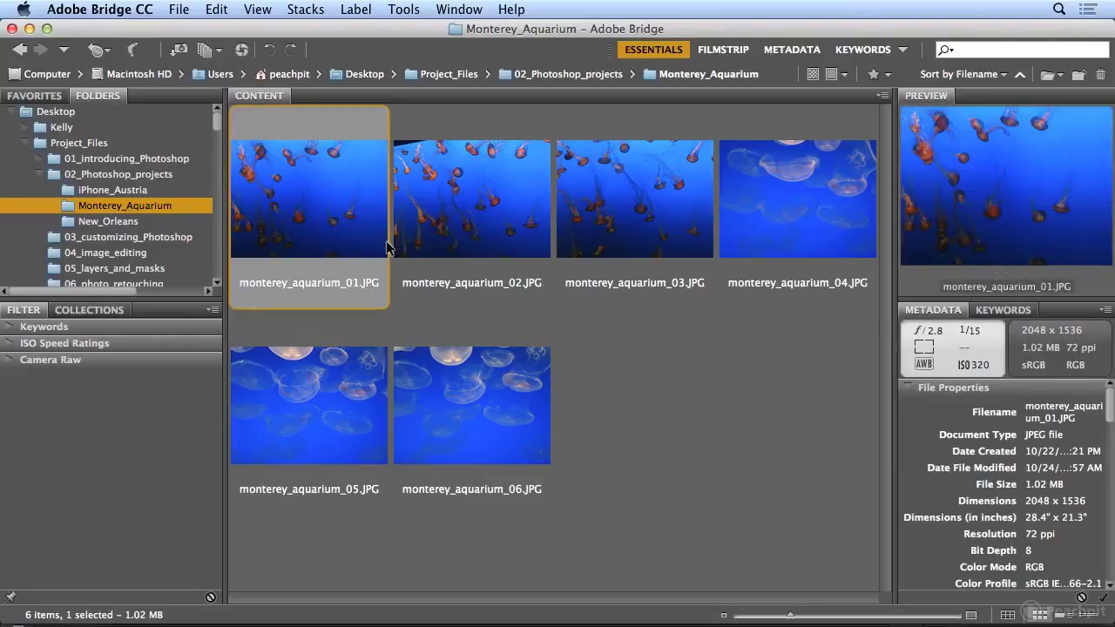
{"action": "left_click", "coordinate": [445, 402], "text": "shift"}
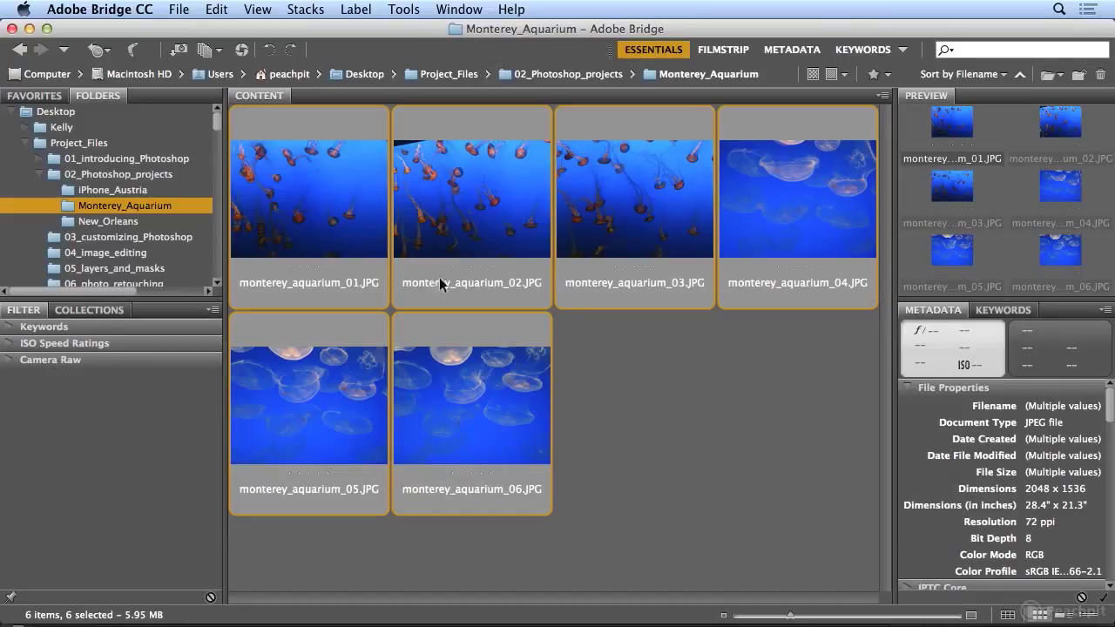
- Send the selected aquarium images to Photoshop's Image Processor
{"action": "left_click", "coordinate": [403, 9]}
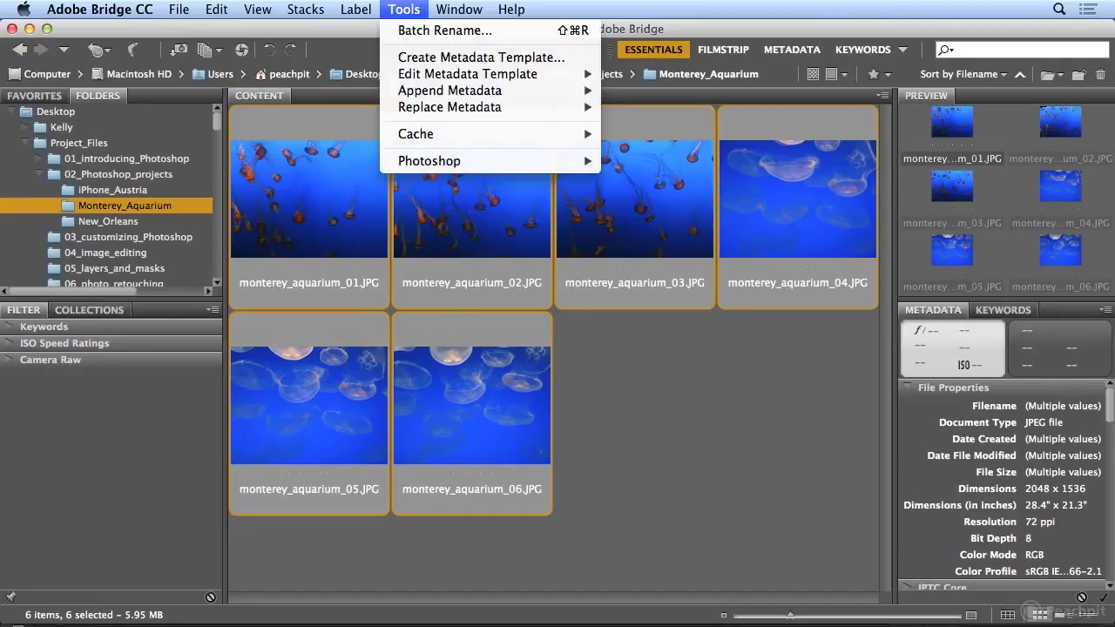
{"action": "mouse_move", "coordinate": [412, 162]}
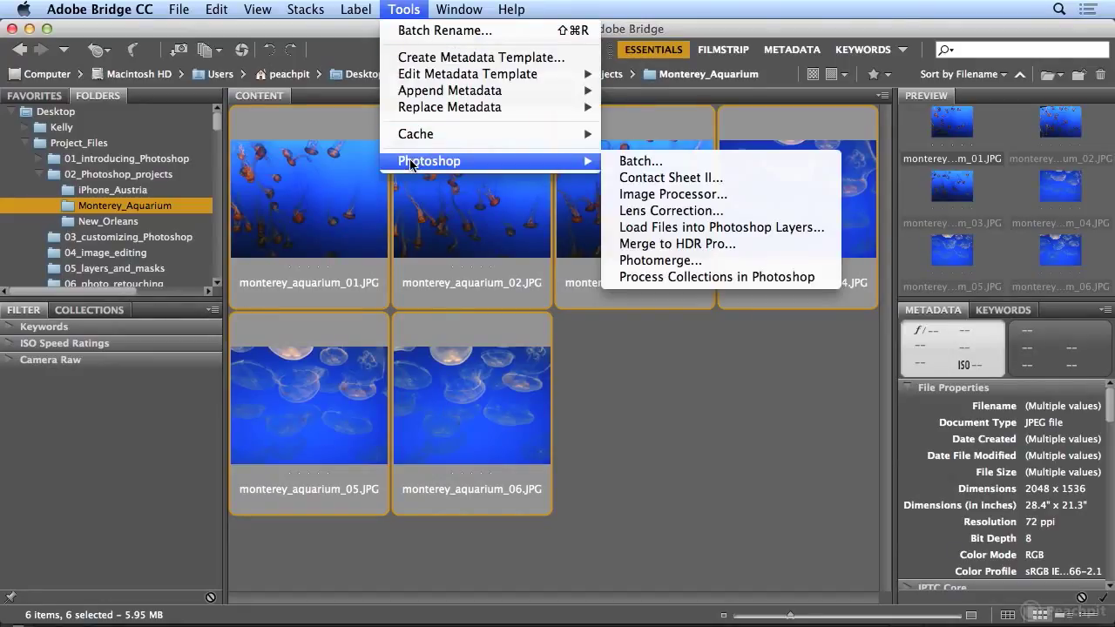
{"action": "left_click", "coordinate": [669, 195]}
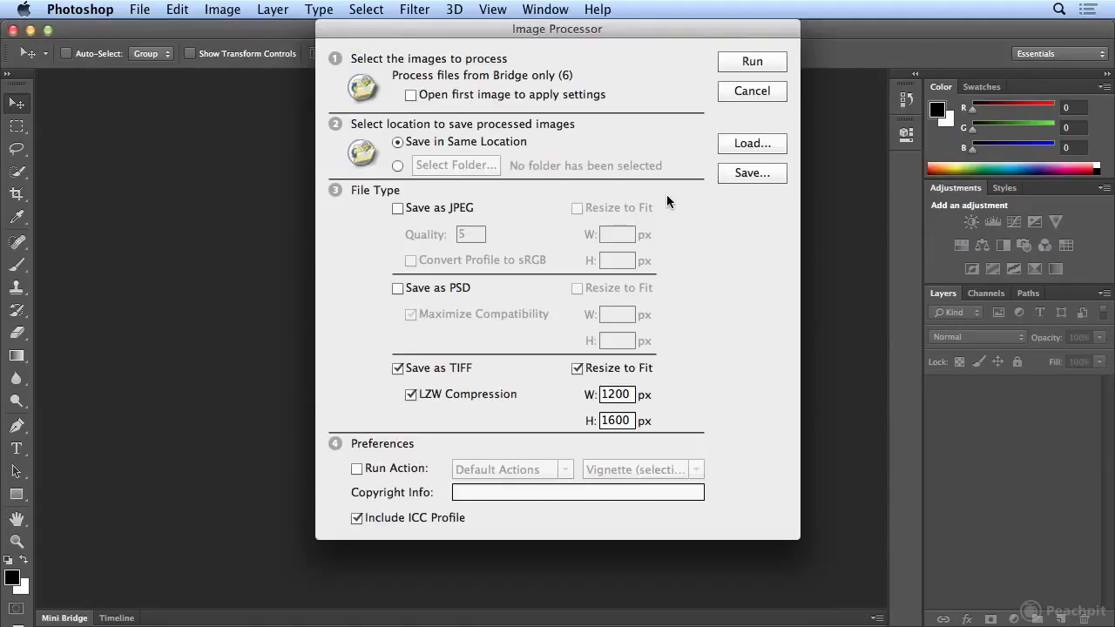
- Set the save location for the processed images to a new Desktop folder named "finished"
{"action": "left_click", "coordinate": [399, 167]}
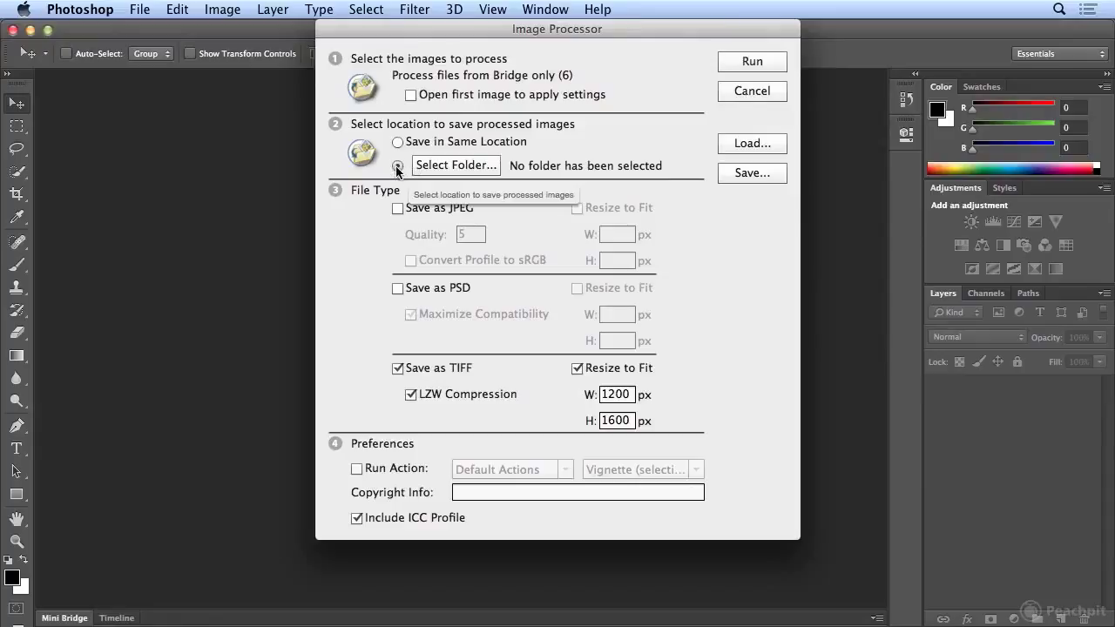
{"action": "left_click", "coordinate": [415, 168]}
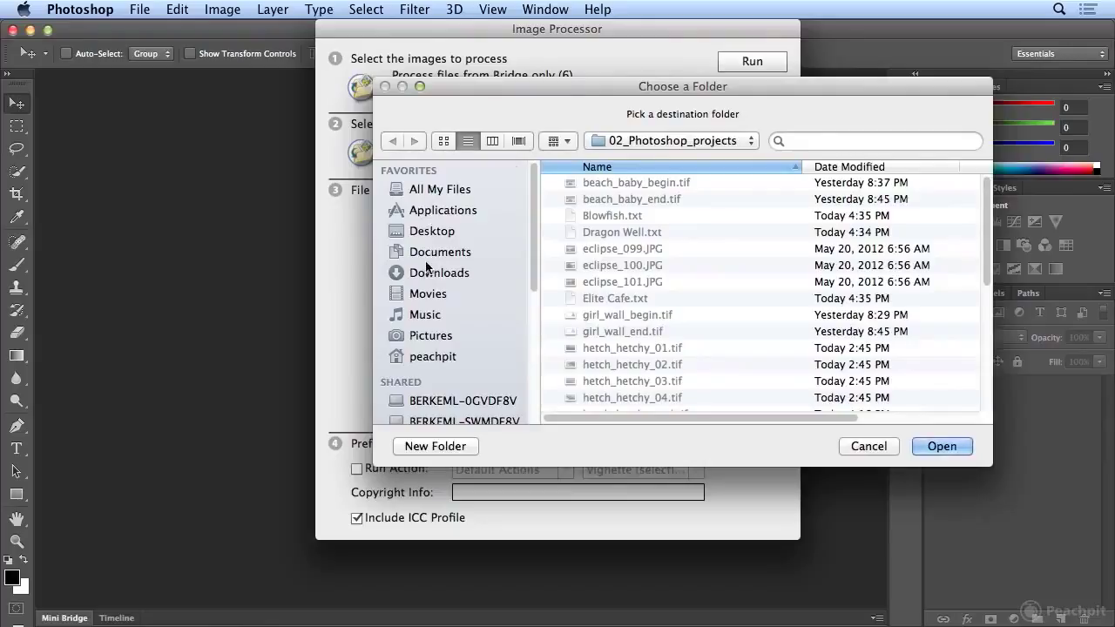
{"action": "left_click", "coordinate": [422, 233]}
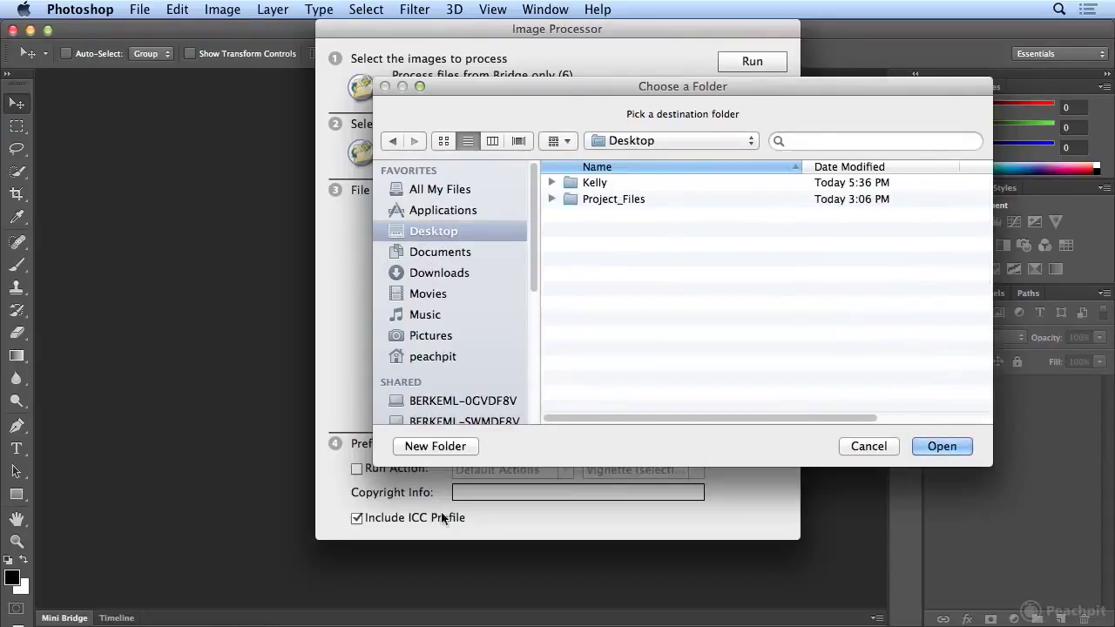
{"action": "left_click", "coordinate": [439, 448]}
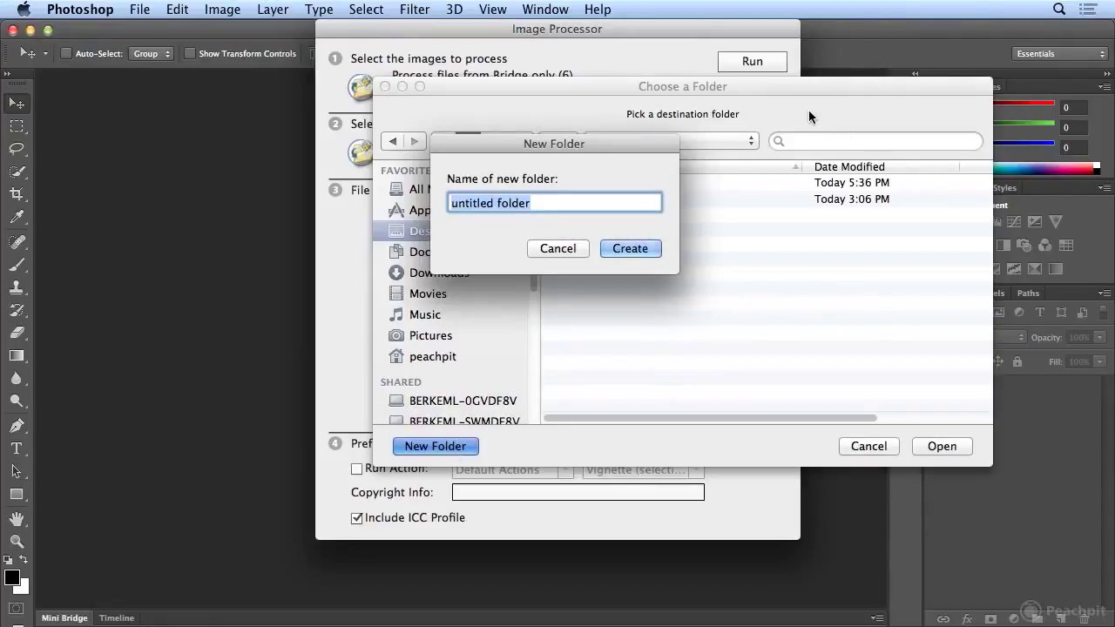
{"action": "type", "text": "finished"}
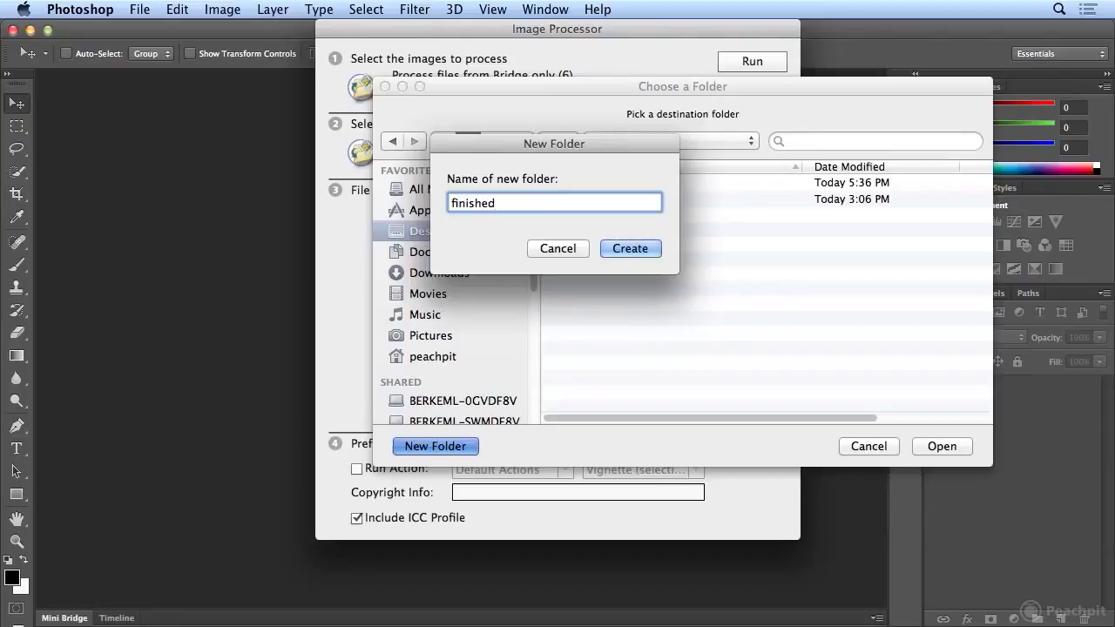
{"action": "left_click", "coordinate": [626, 250]}
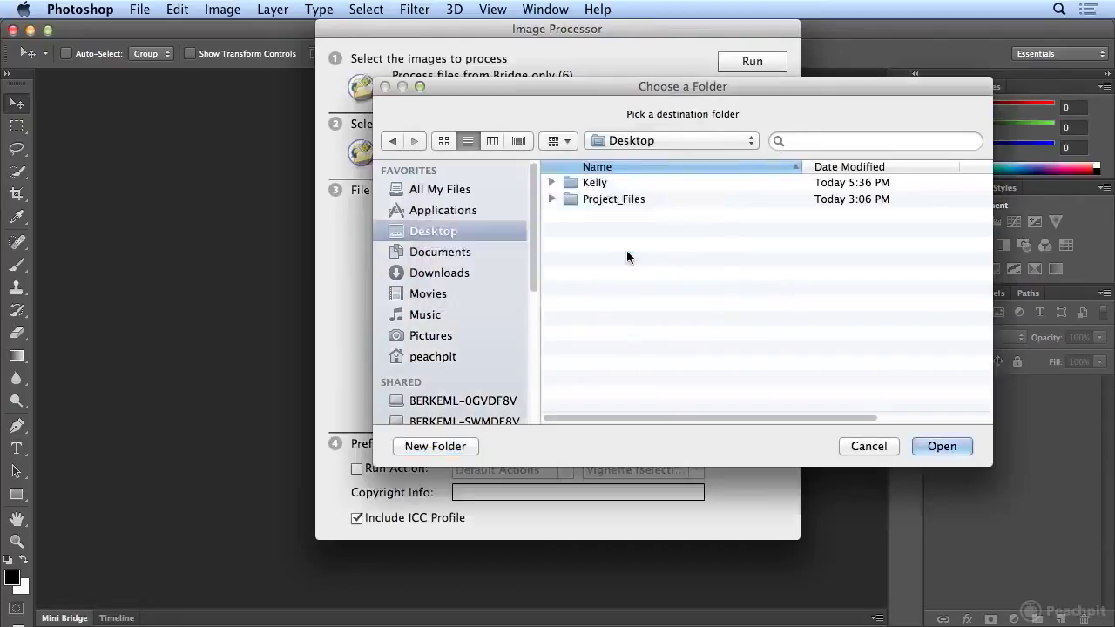
{"action": "left_click", "coordinate": [943, 446]}
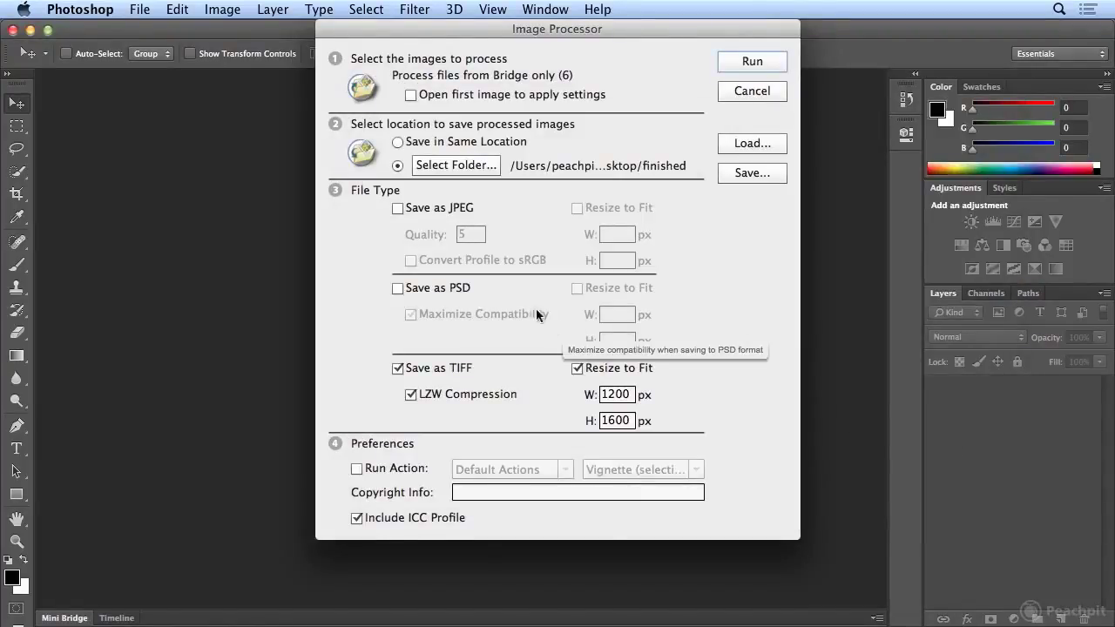
- Enable JPEG output at quality 6, resized to fit 800 px wide by 600 px high
{"action": "left_click", "coordinate": [398, 209]}
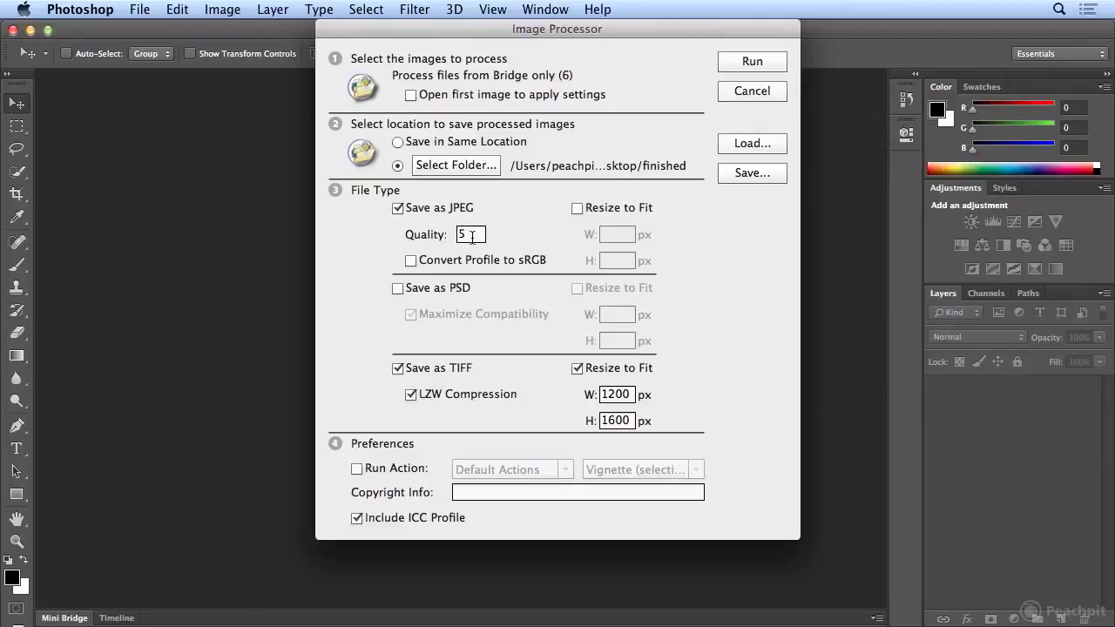
{"action": "double_click", "coordinate": [471, 237]}
{"action": "type", "text": "6"}
{"action": "left_click", "coordinate": [573, 208]}
{"action": "left_click", "coordinate": [623, 233]}
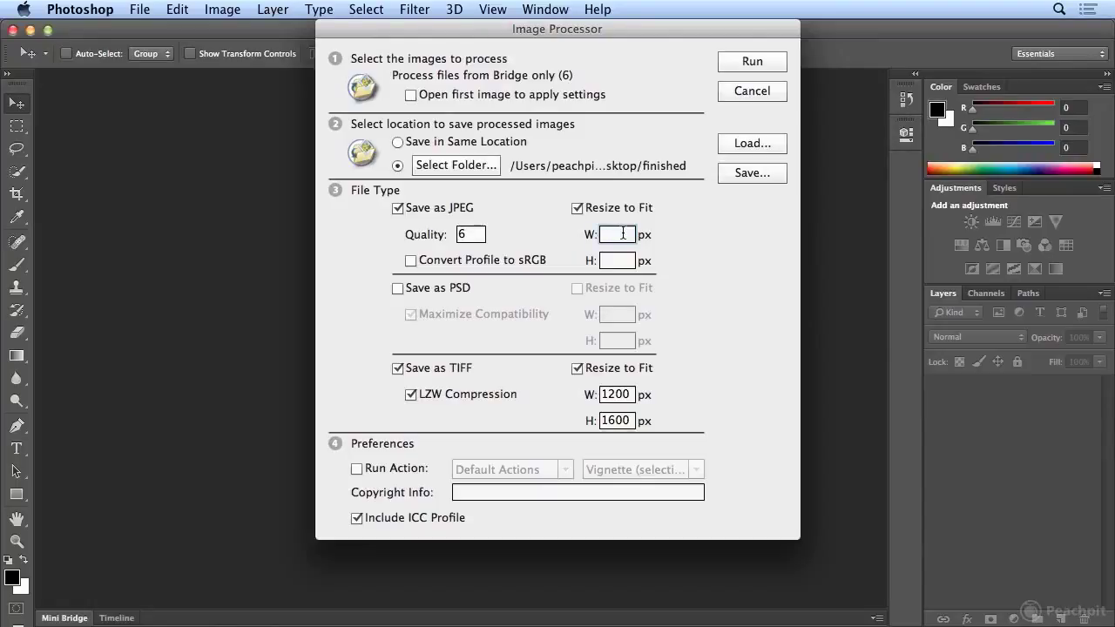
{"action": "type", "text": "800"}
{"action": "key", "text": "Tab"}
{"action": "type", "text": "60"}
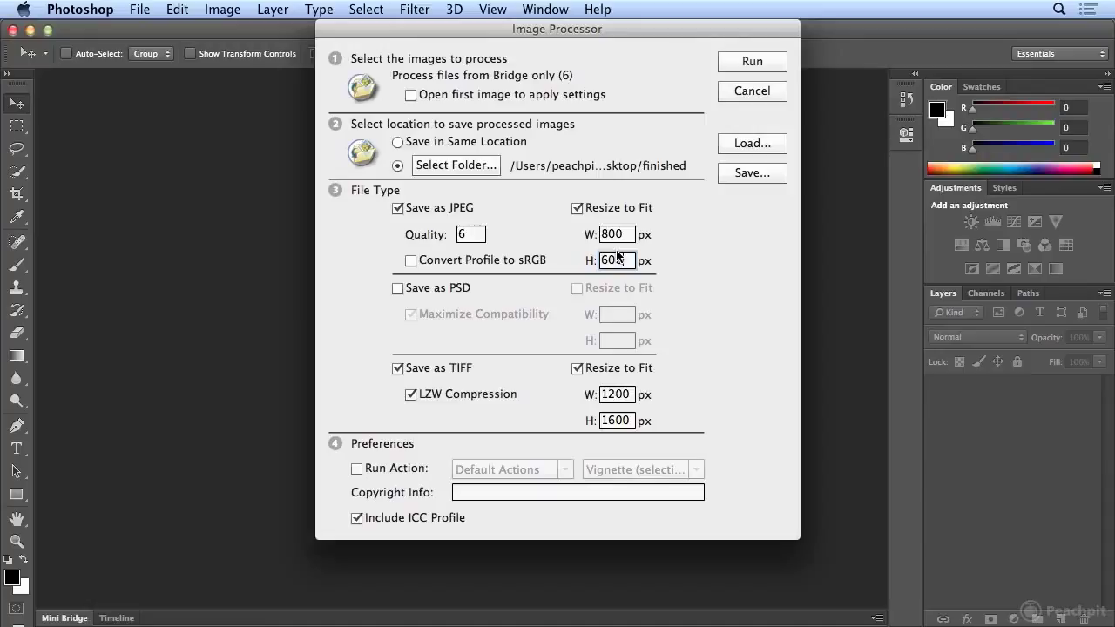
- Replace the TIFF output with PSD output without resizing, and run the Image Processor
{"action": "left_click", "coordinate": [441, 375]}
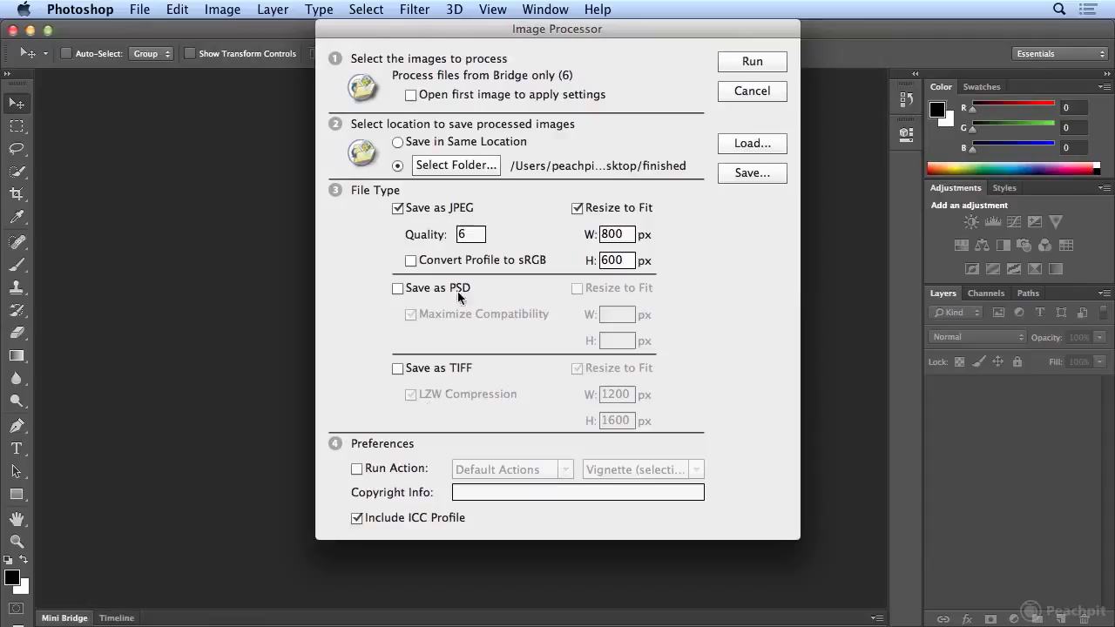
{"action": "left_click", "coordinate": [427, 289]}
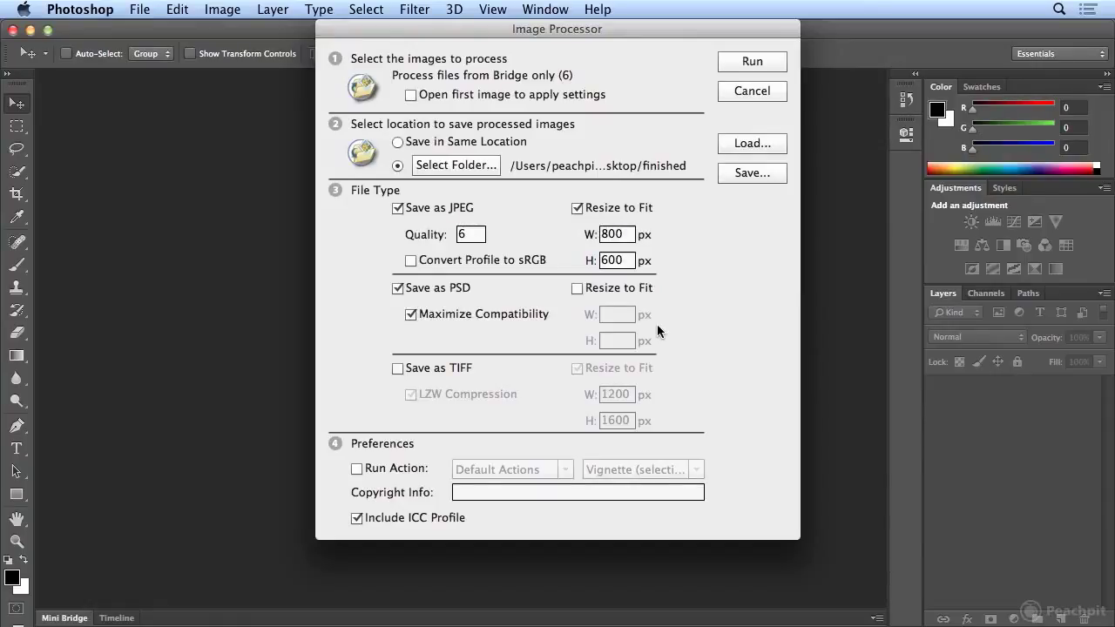
{"action": "left_click", "coordinate": [751, 61]}
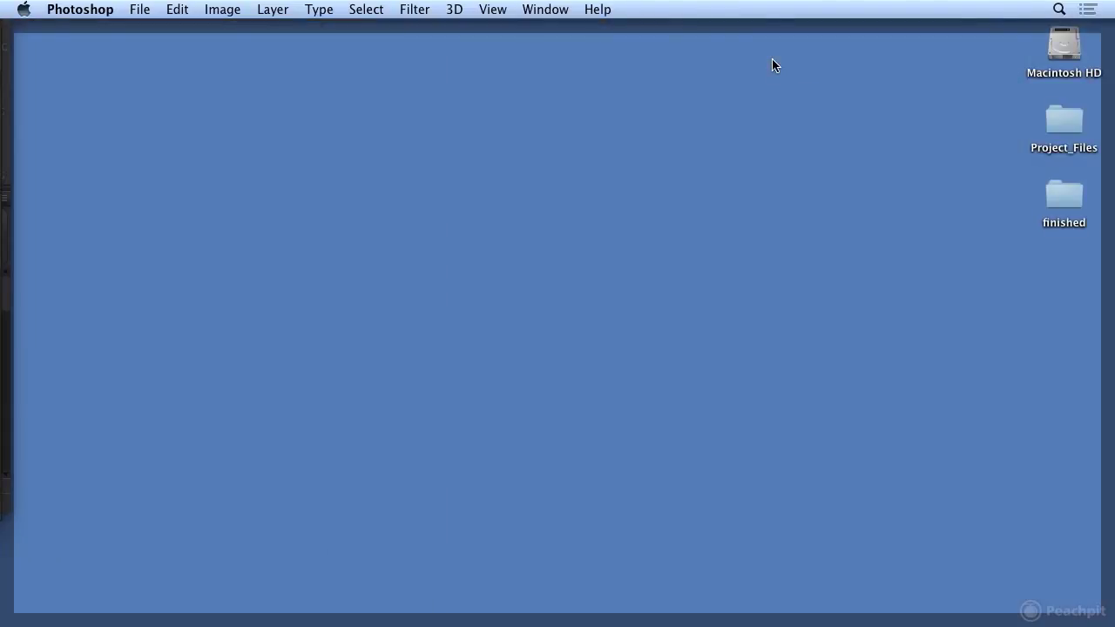
- Open the "finished" folder from the desktop in Finder and list its JPEG subfolder in a window enlarged to show file kinds
{"action": "left_click", "coordinate": [741, 117]}
{"action": "left_click", "coordinate": [1067, 197]}
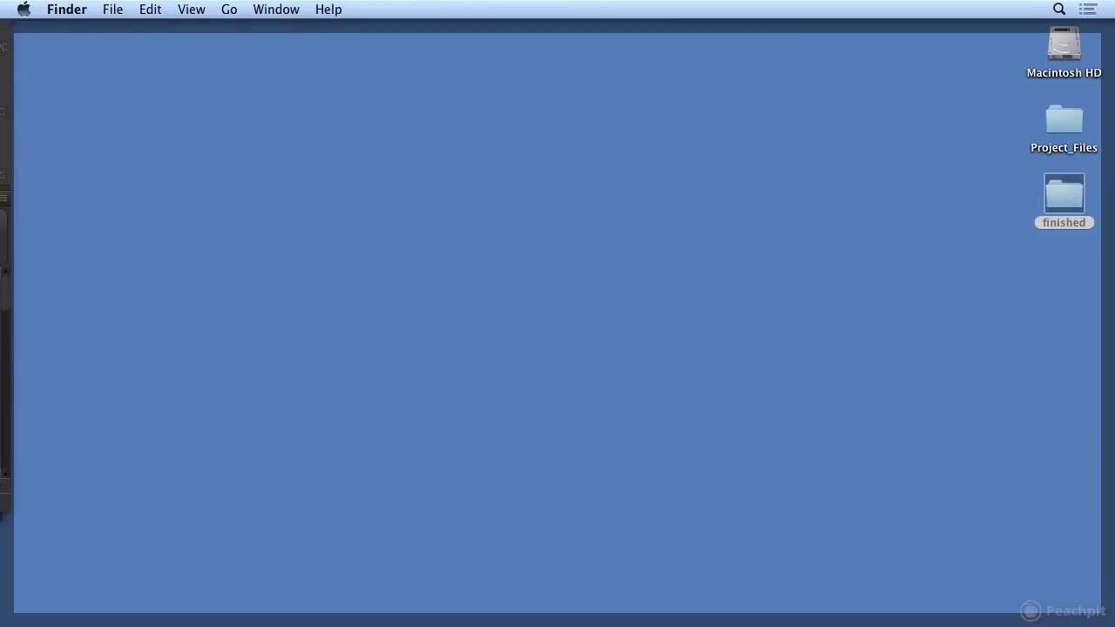
{"action": "key", "text": "super+o"}
{"action": "left_click_drag", "start_coordinate": [624, 167], "coordinate": [648, 120]}
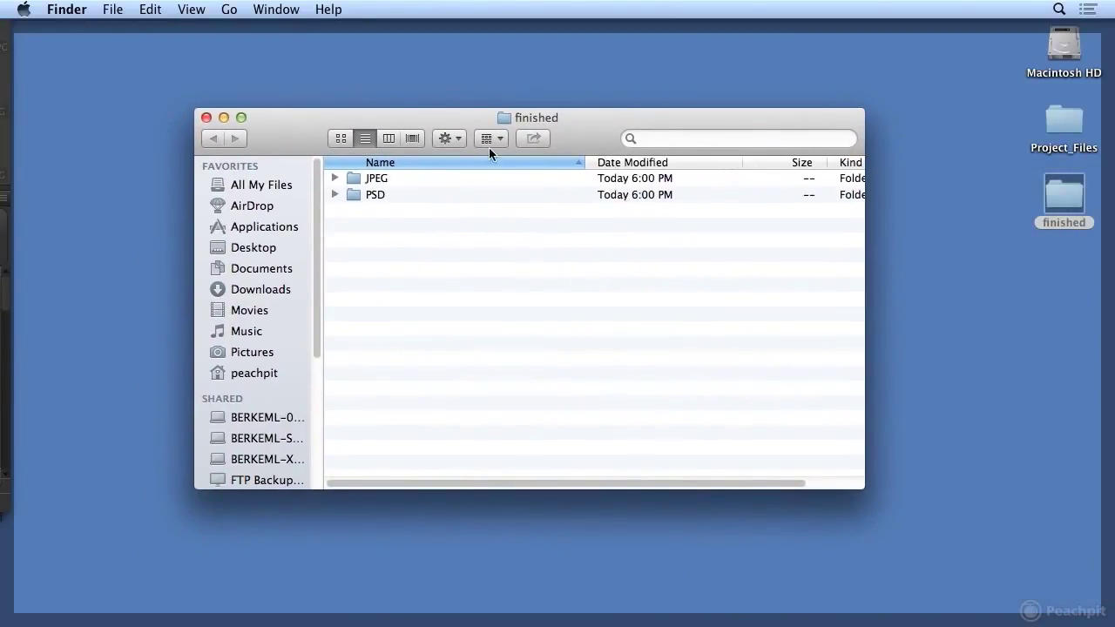
{"action": "left_click", "coordinate": [334, 178]}
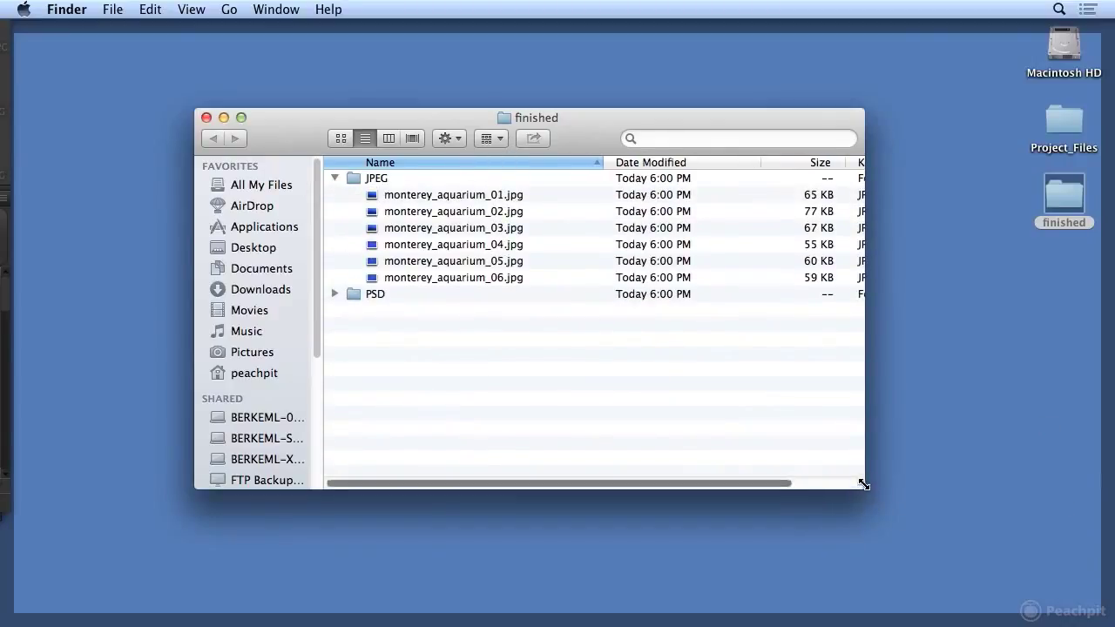
{"action": "left_click_drag", "start_coordinate": [865, 494], "coordinate": [1016, 512]}
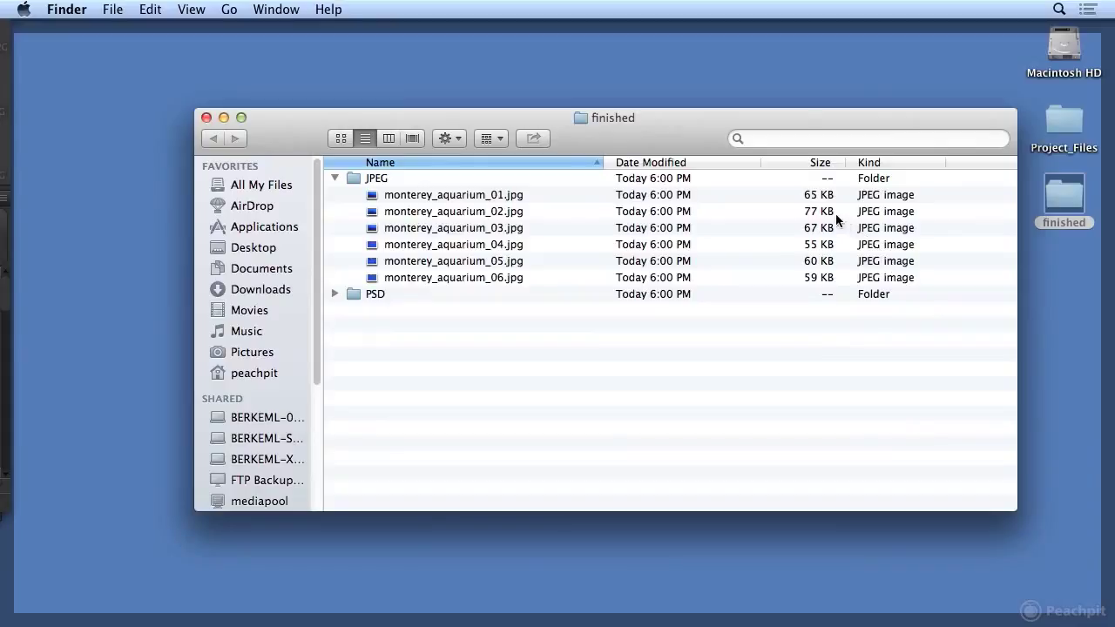
- Compress the JPEG folder into a ZIP archive
{"action": "left_click", "coordinate": [351, 179]}
{"action": "right_click", "coordinate": [352, 182]}
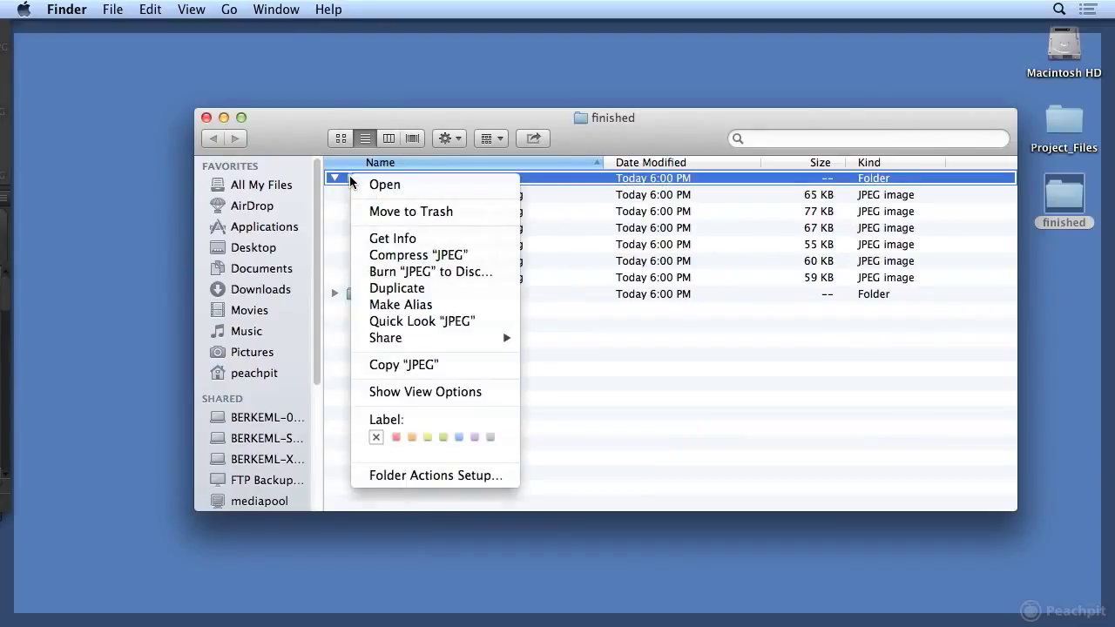
{"action": "left_click", "coordinate": [383, 254]}
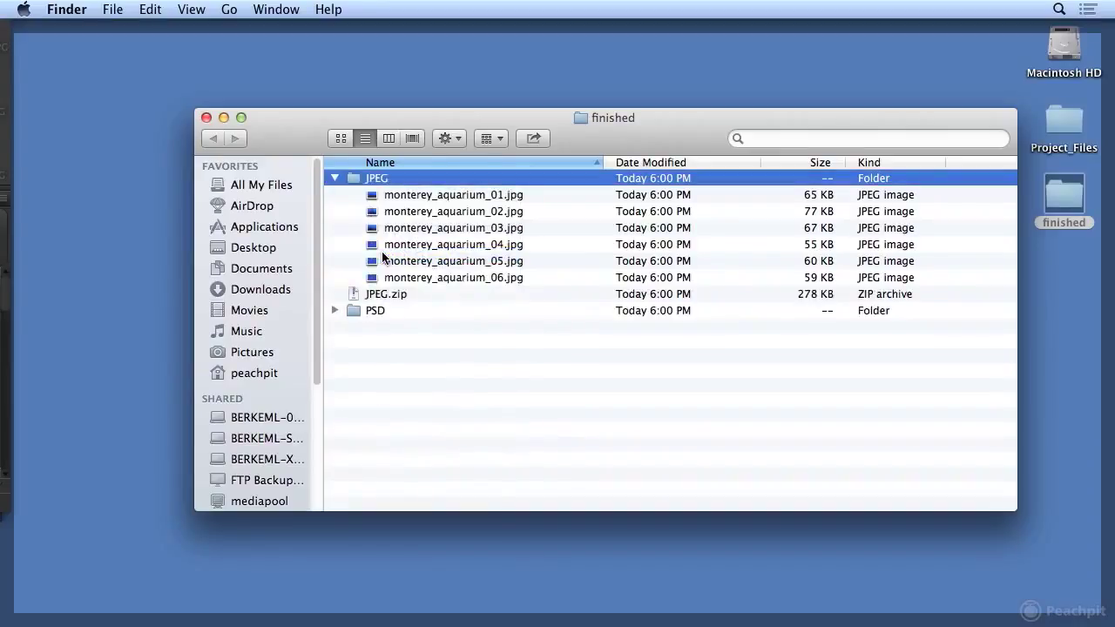
- Check the size of JPEG.zip and list the files inside the PSD folder
{"action": "left_click", "coordinate": [381, 310]}
{"action": "left_click", "coordinate": [782, 295]}
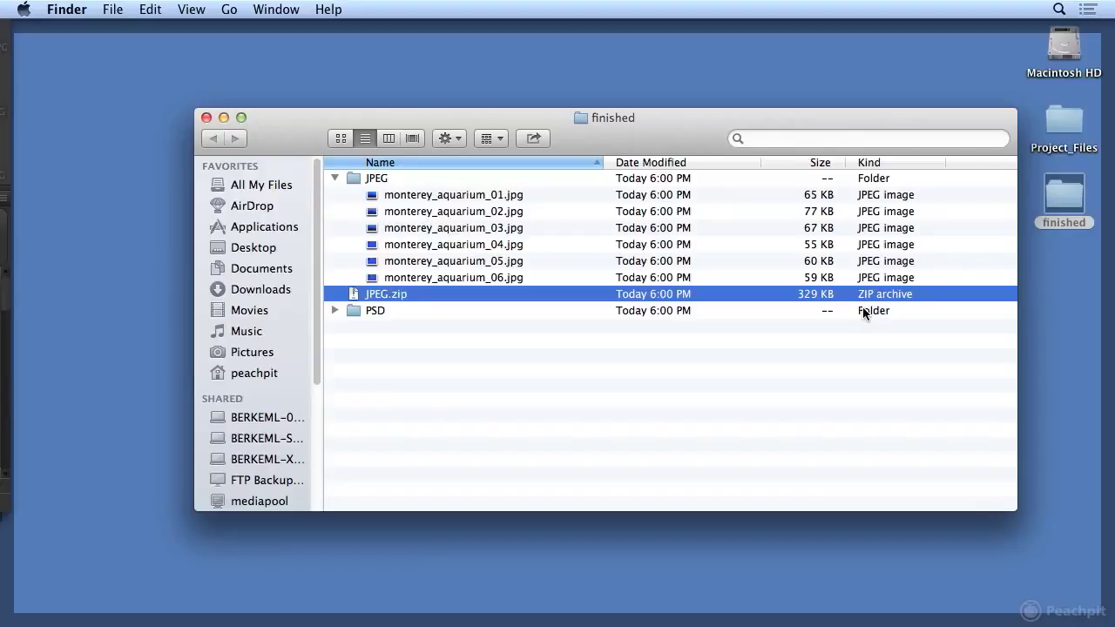
{"action": "left_click", "coordinate": [409, 311]}
{"action": "left_click", "coordinate": [334, 311]}
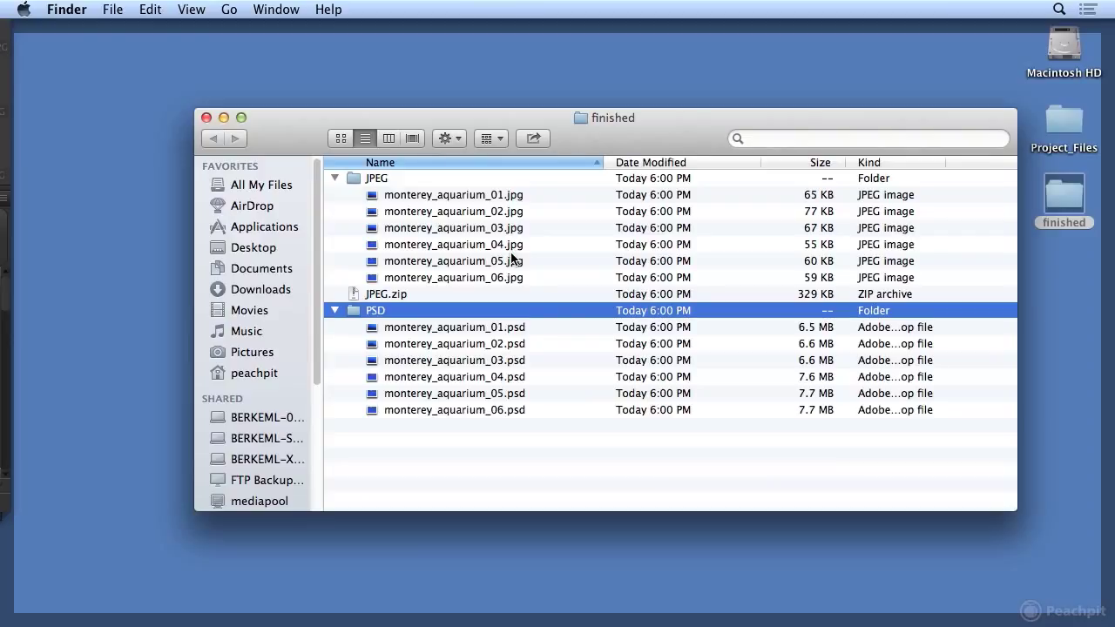
- Switch to Adobe Bridge and display the JPEG subfolder of the "finished" folder on the desktop
{"action": "mouse_move", "coordinate": [861, 622]}
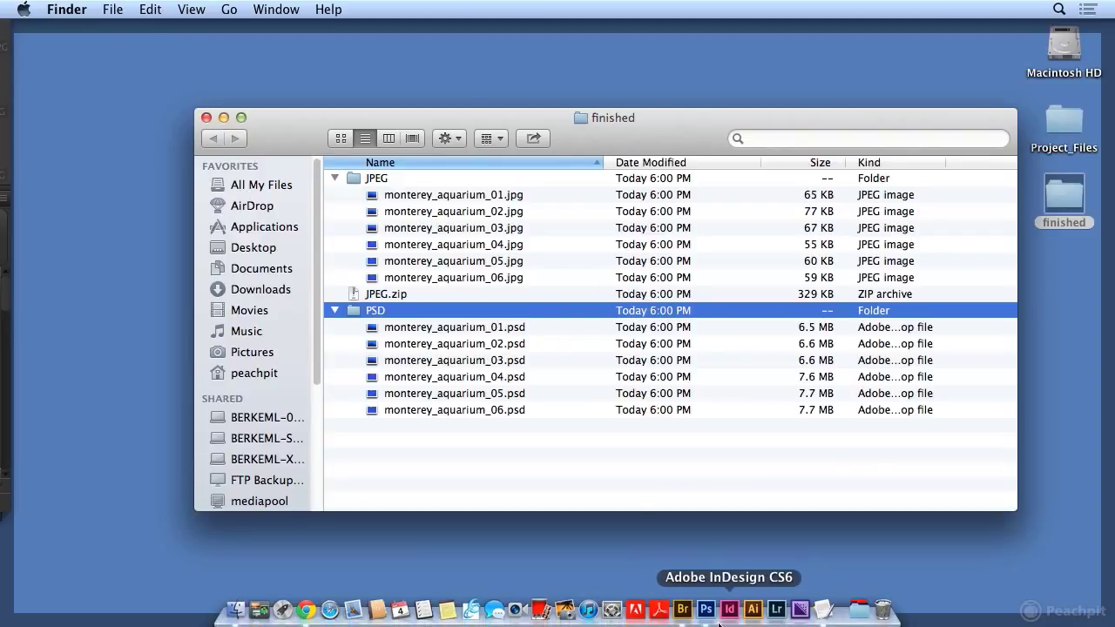
{"action": "left_click", "coordinate": [690, 616]}
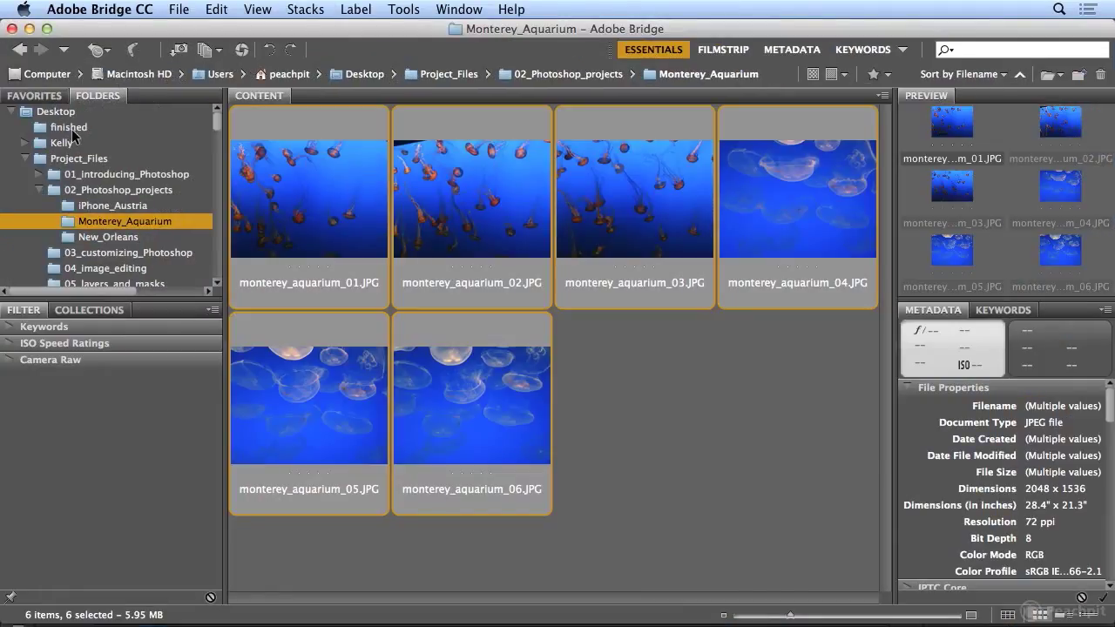
{"action": "left_click", "coordinate": [72, 129]}
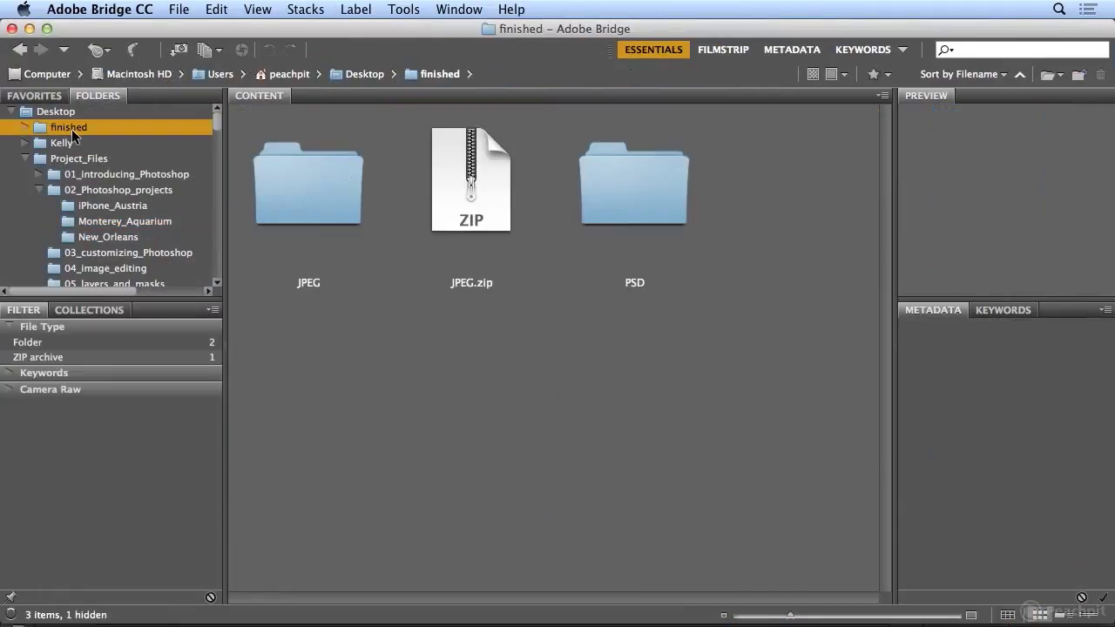
{"action": "left_click", "coordinate": [25, 127]}
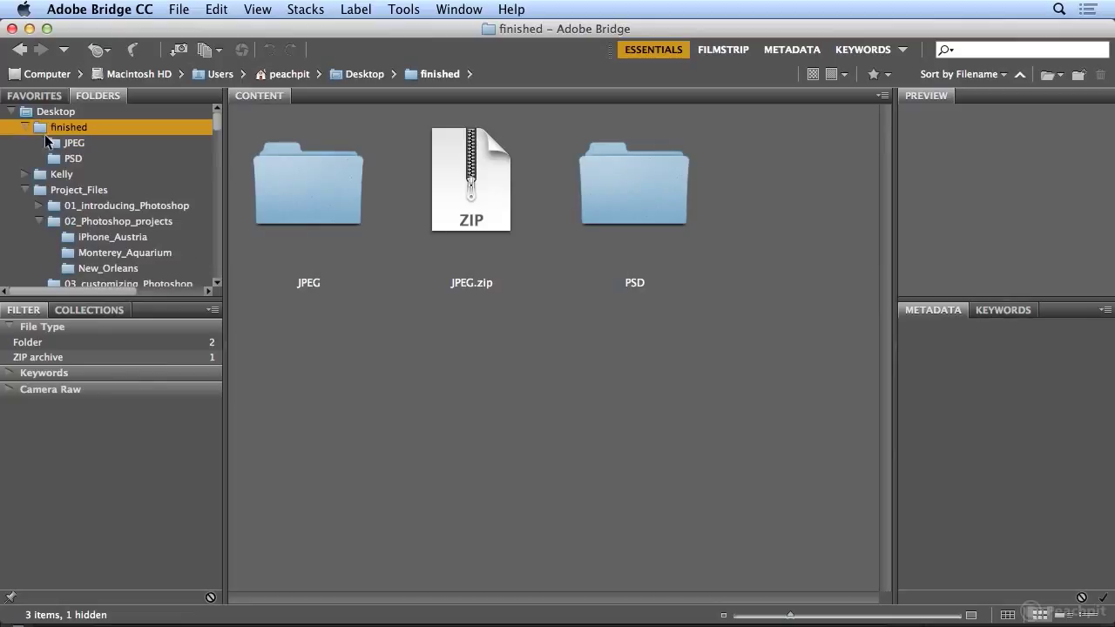
{"action": "left_click", "coordinate": [54, 143]}
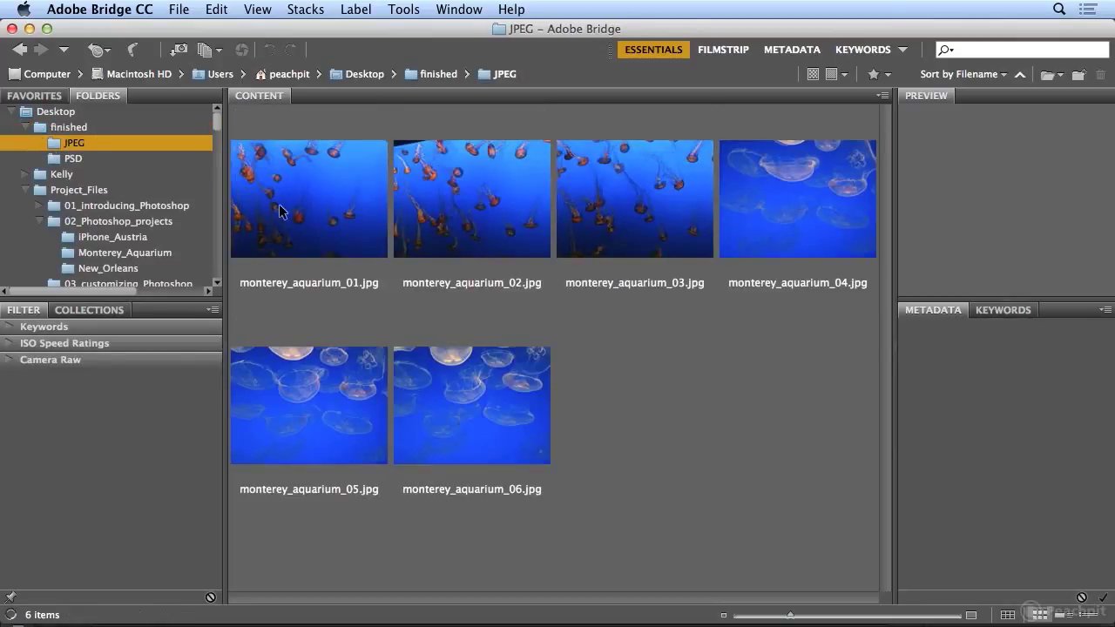
- Set up a batch rename of all images in the JPEG folder, using the current filename as the first name component
{"action": "left_click", "coordinate": [290, 172]}
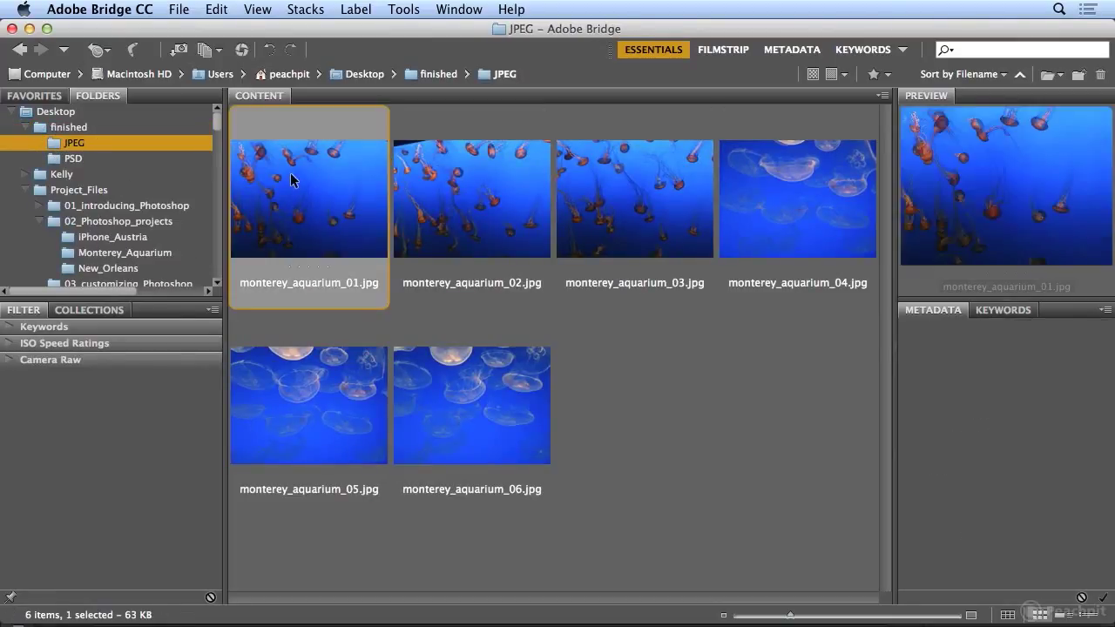
{"action": "left_click", "coordinate": [217, 9]}
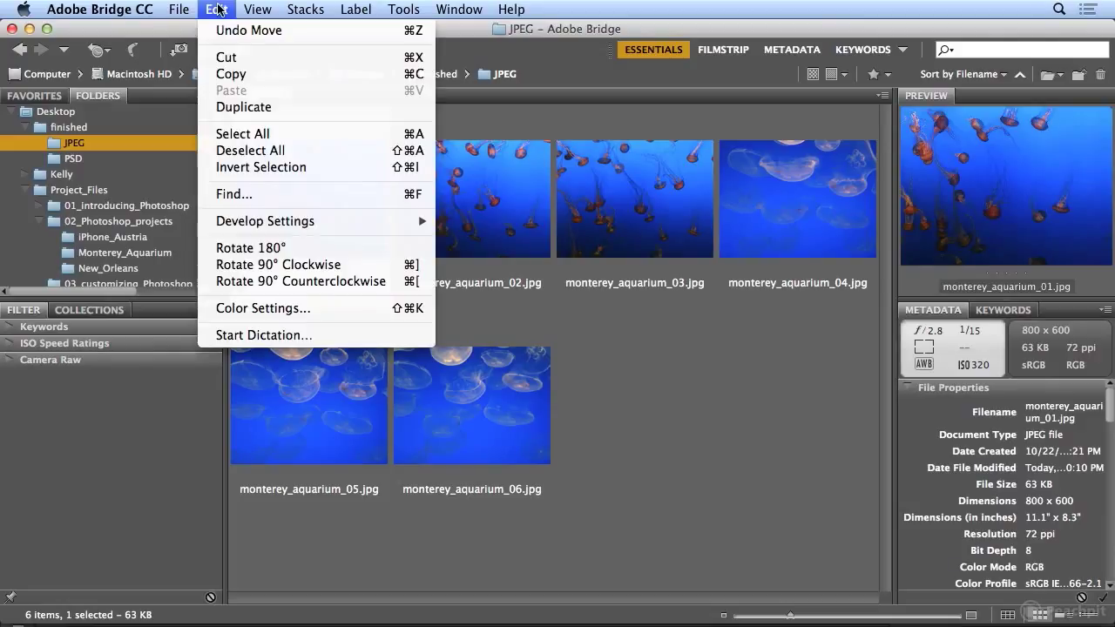
{"action": "left_click", "coordinate": [232, 136]}
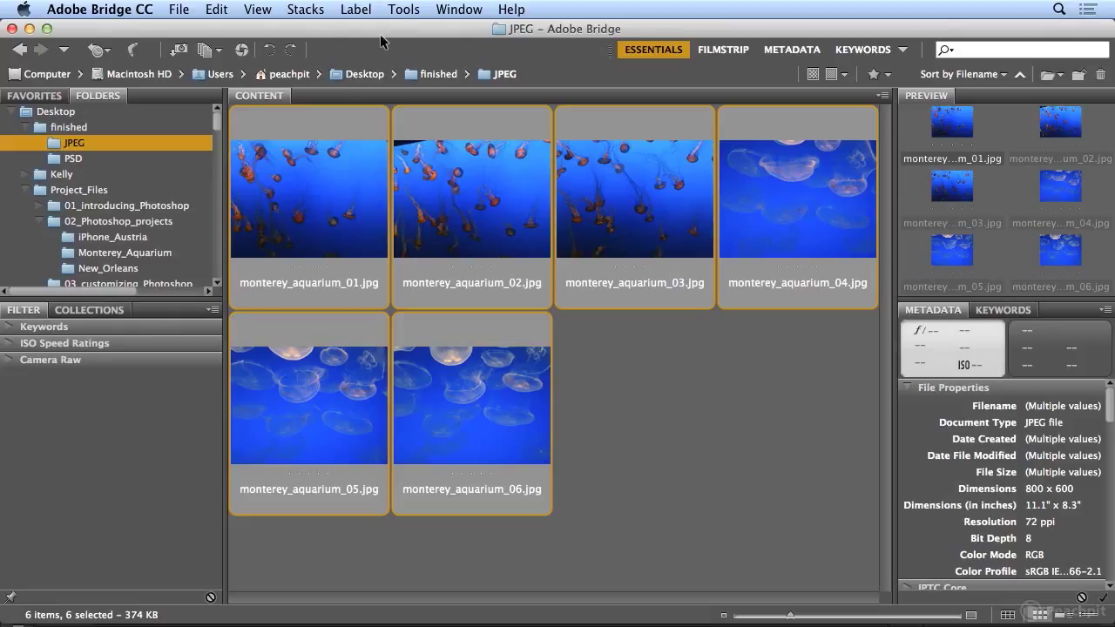
{"action": "left_click", "coordinate": [403, 11]}
{"action": "left_click", "coordinate": [440, 31]}
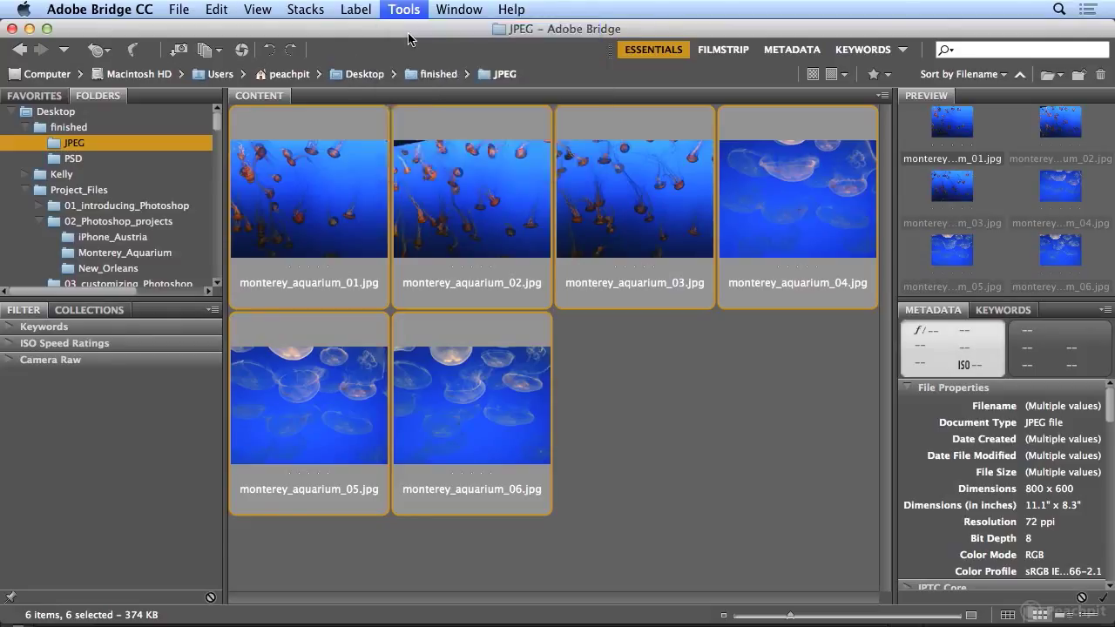
{"action": "left_click", "coordinate": [337, 300]}
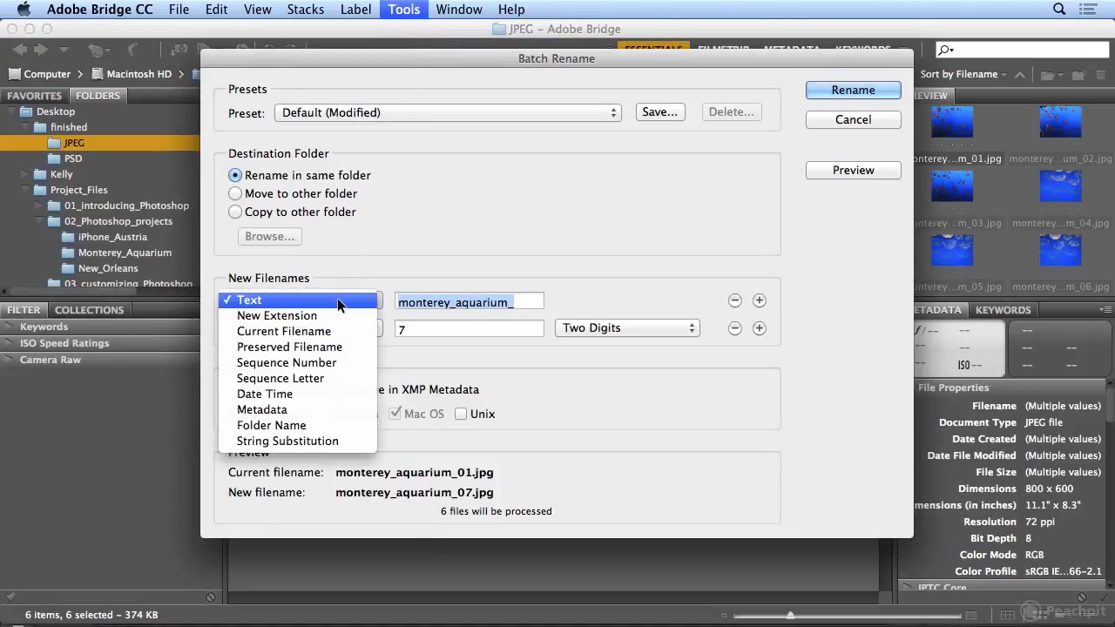
{"action": "left_click", "coordinate": [339, 331]}
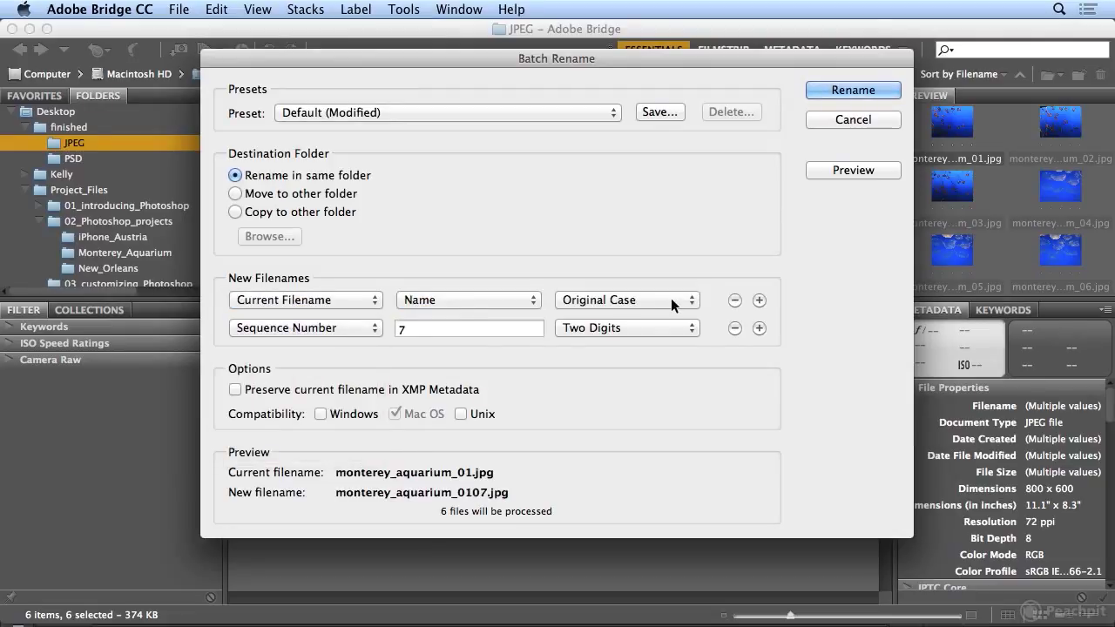
- Replace the sequence number component with the text "_sm" and rename the JPEG files in the same folder
{"action": "left_click", "coordinate": [368, 336]}
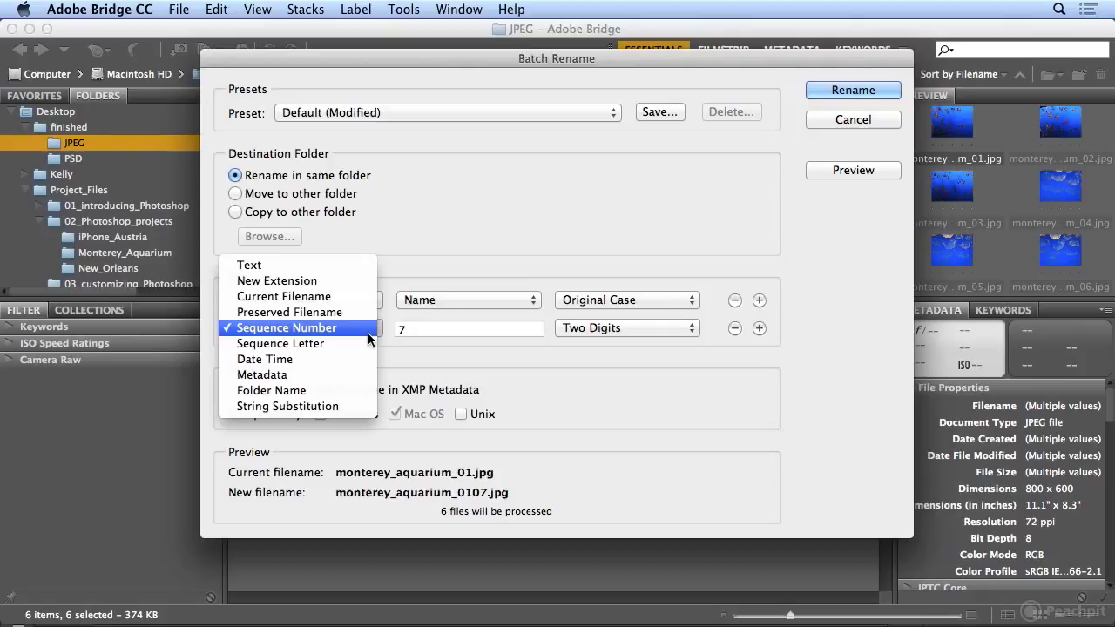
{"action": "left_click", "coordinate": [369, 266]}
{"action": "left_click", "coordinate": [438, 334]}
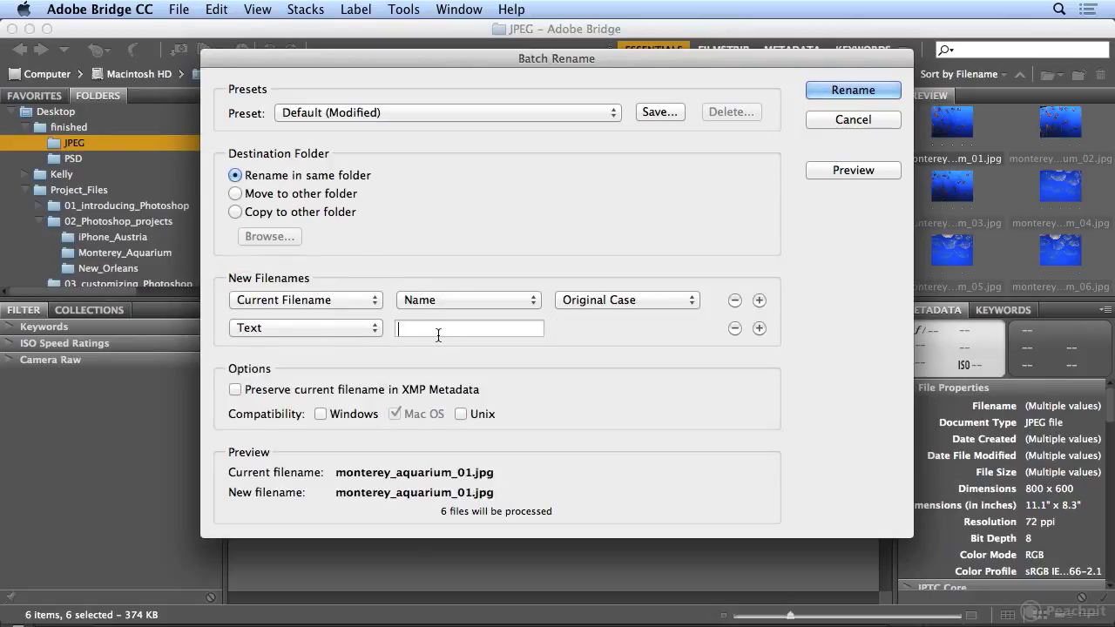
{"action": "type", "text": "_sm"}
{"action": "left_click", "coordinate": [886, 94]}
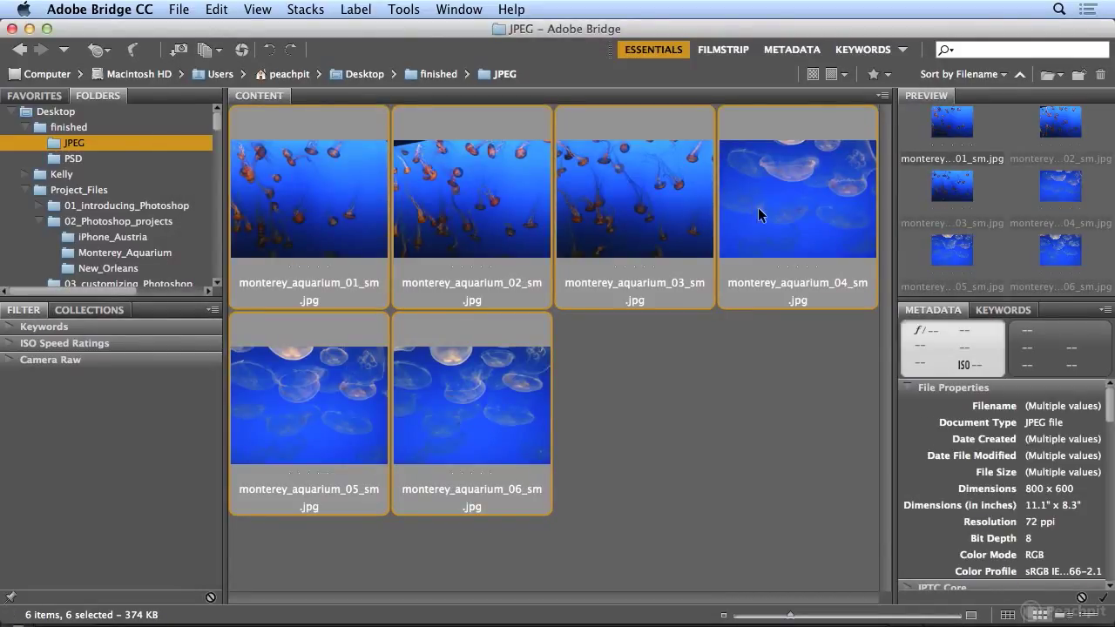
- Examine the IPTC, camera and GPS metadata of monterey_aquarium_04.JPG in the original Monterey_Aquarium folder
{"action": "left_click", "coordinate": [94, 252]}
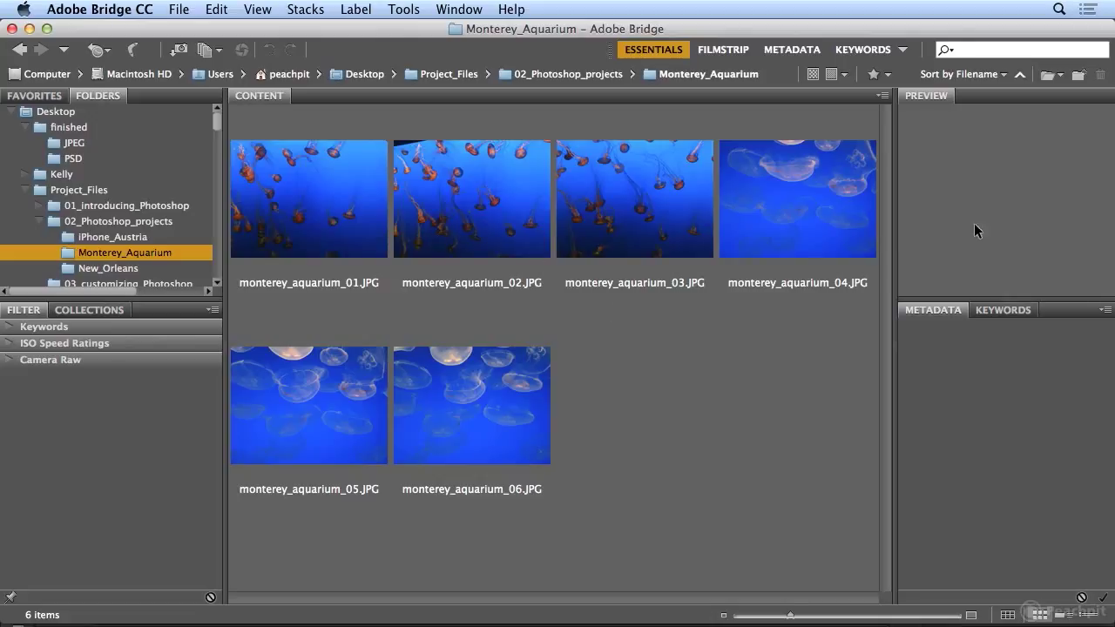
{"action": "left_click", "coordinate": [780, 214]}
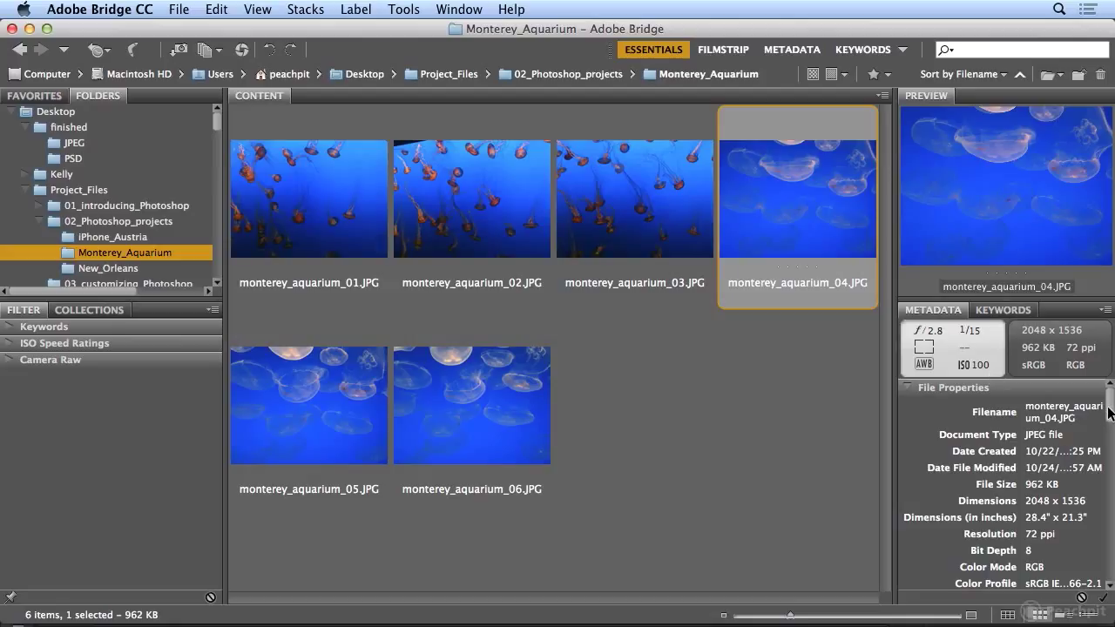
{"action": "left_click_drag", "start_coordinate": [1109, 412], "coordinate": [1109, 438]}
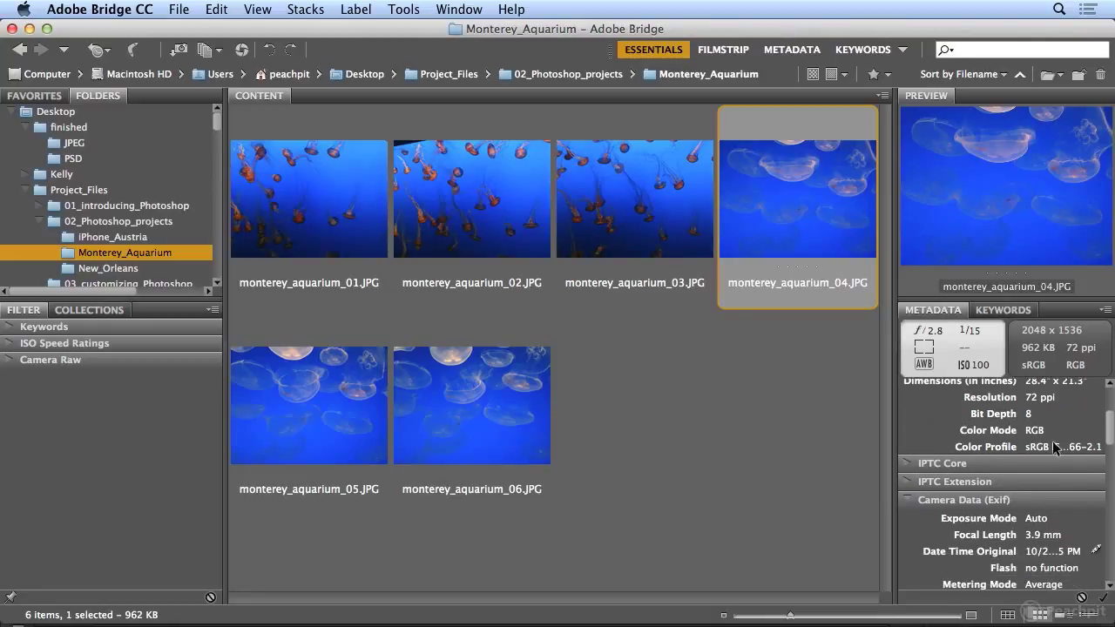
{"action": "left_click", "coordinate": [905, 462]}
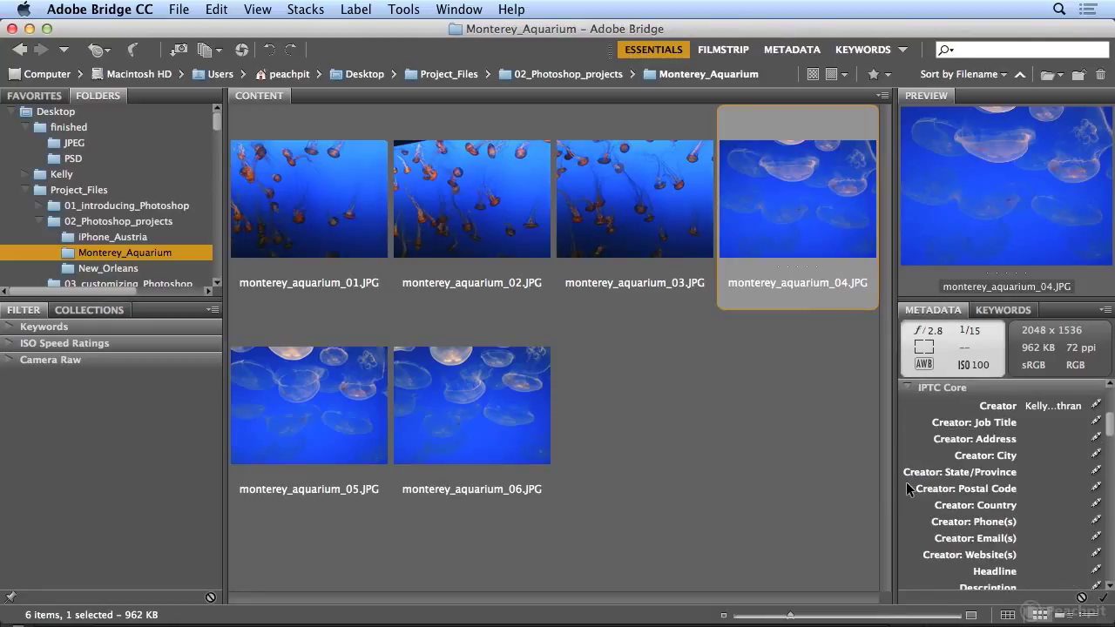
{"action": "left_click_drag", "start_coordinate": [1109, 425], "coordinate": [1110, 505]}
{"action": "left_click", "coordinate": [912, 472]}
{"action": "scroll", "coordinate": [1089, 507], "scroll_direction": "down", "scroll_amount": 5}
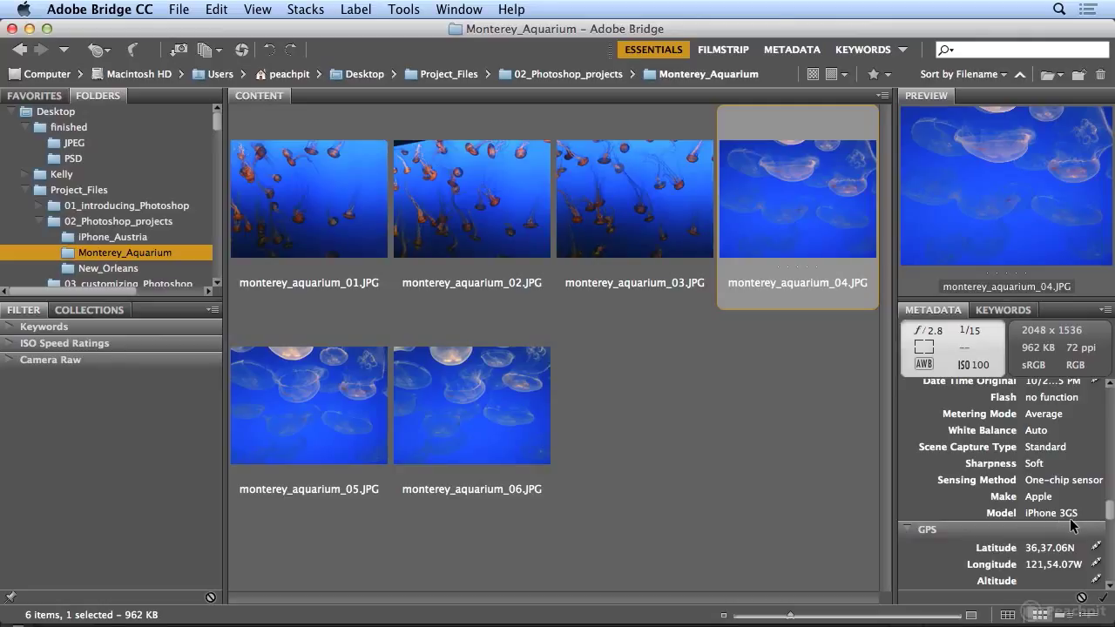
- Review the camera and GPS metadata of the other aquarium photos, and list the available Photoshop processing commands
{"action": "left_click", "coordinate": [659, 229]}
{"action": "left_click", "coordinate": [494, 221]}
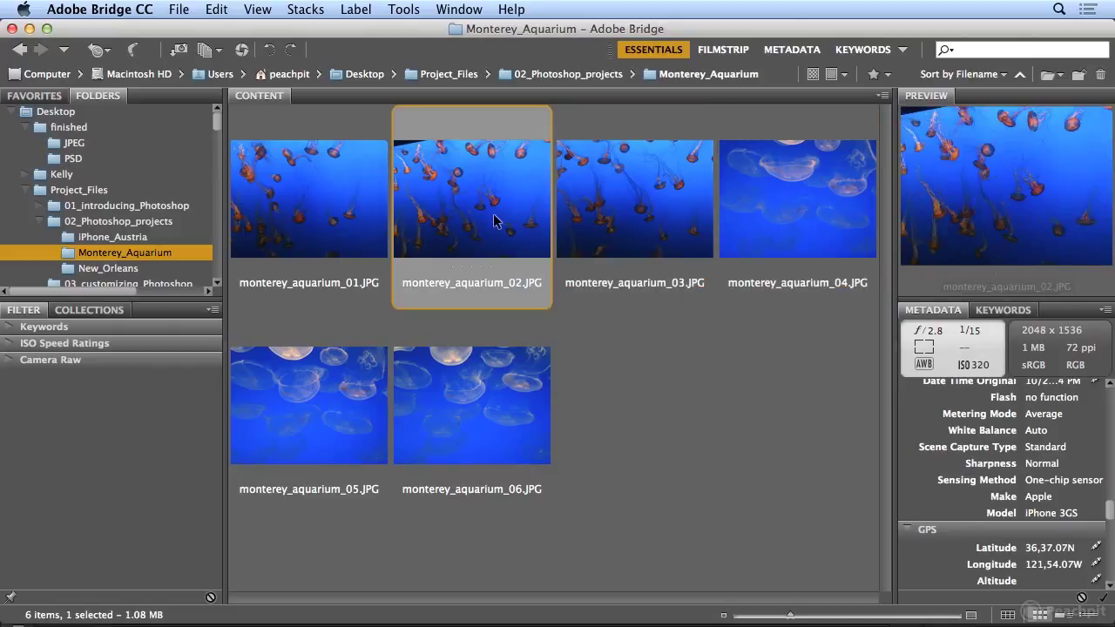
{"action": "left_click", "coordinate": [331, 255]}
{"action": "left_click", "coordinate": [316, 370]}
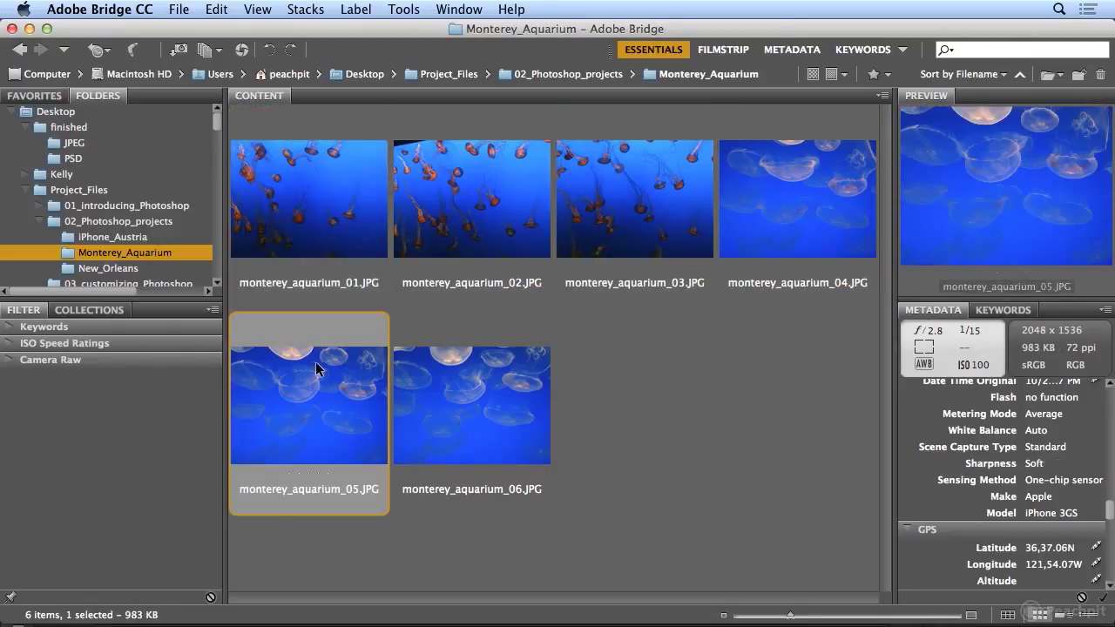
{"action": "left_click", "coordinate": [433, 375]}
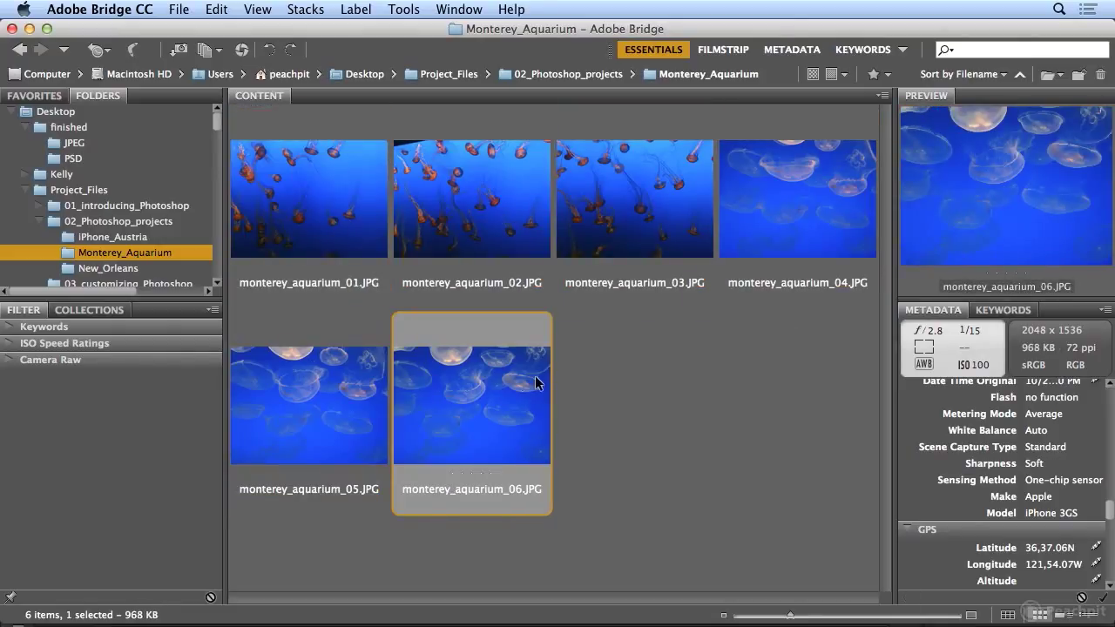
{"action": "left_click", "coordinate": [409, 9]}
{"action": "mouse_move", "coordinate": [433, 161]}
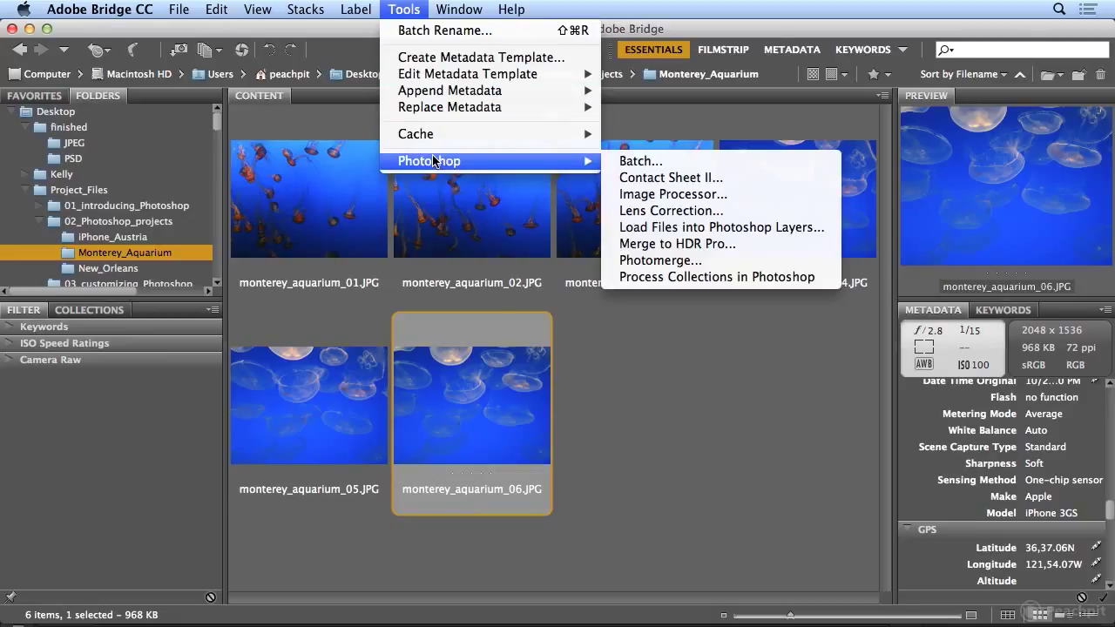